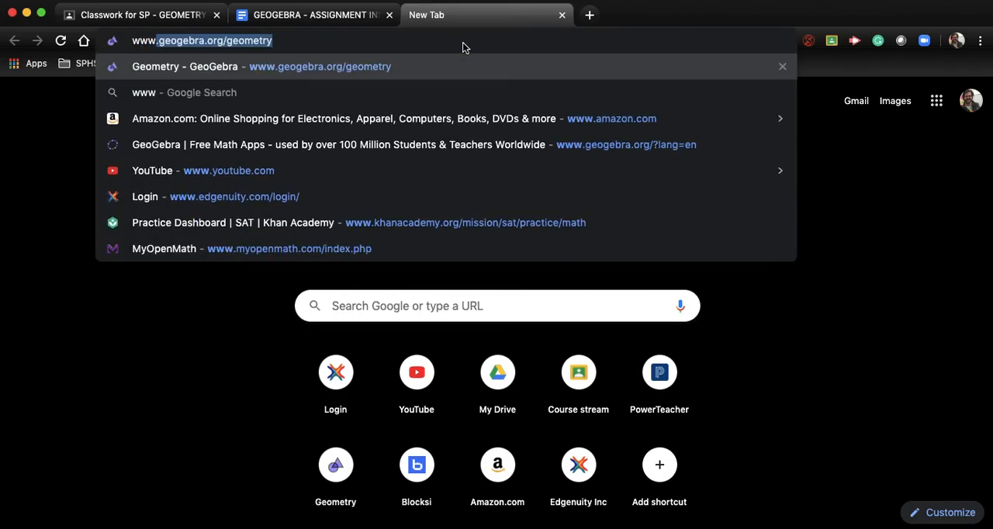
click(331, 45)
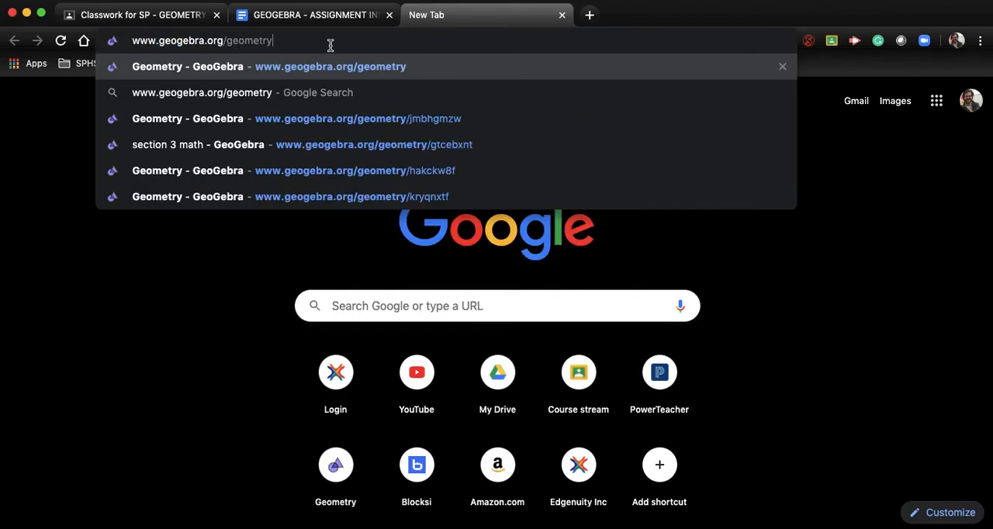
key(Return)
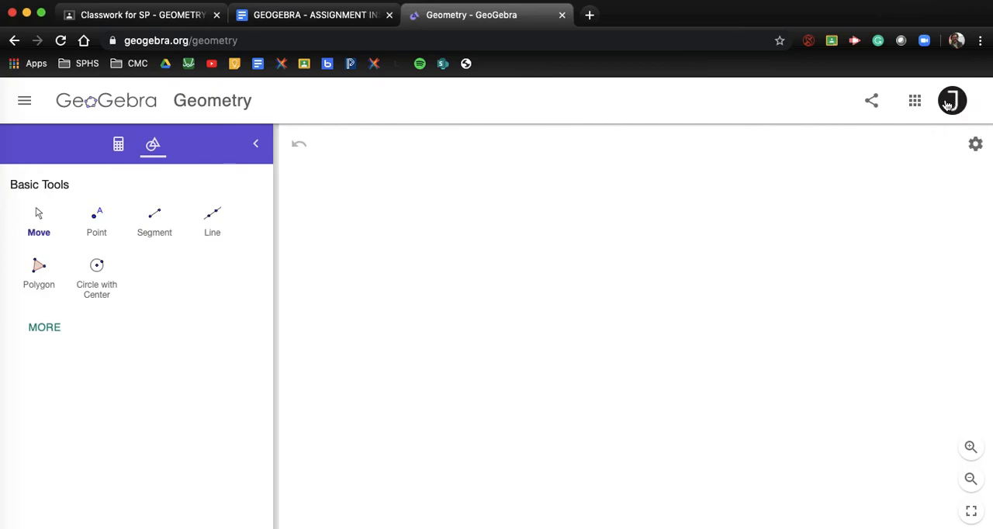
click(976, 146)
click(905, 149)
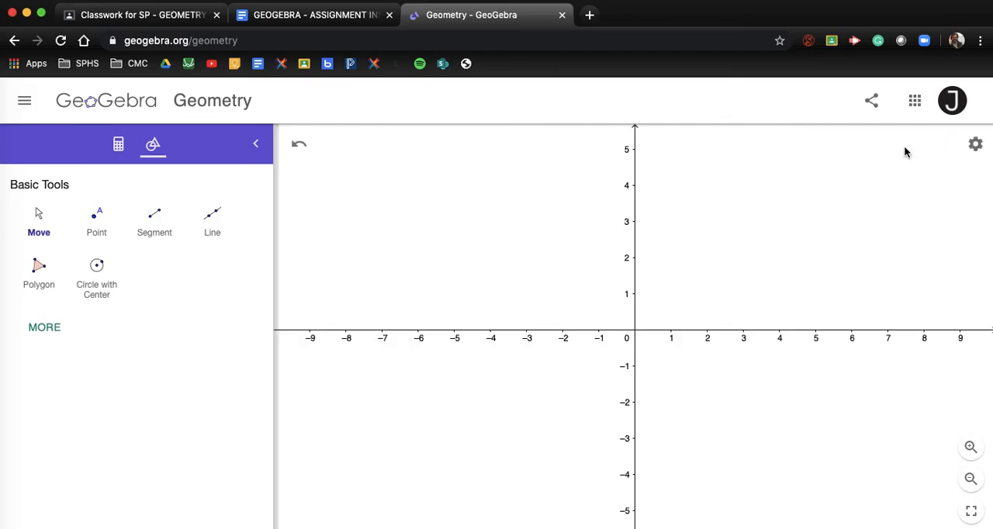
click(976, 146)
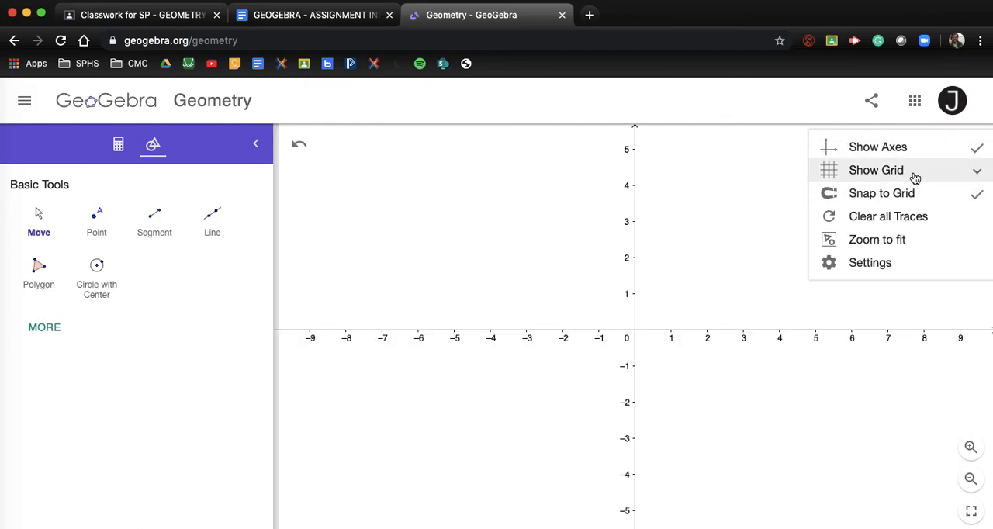
click(915, 174)
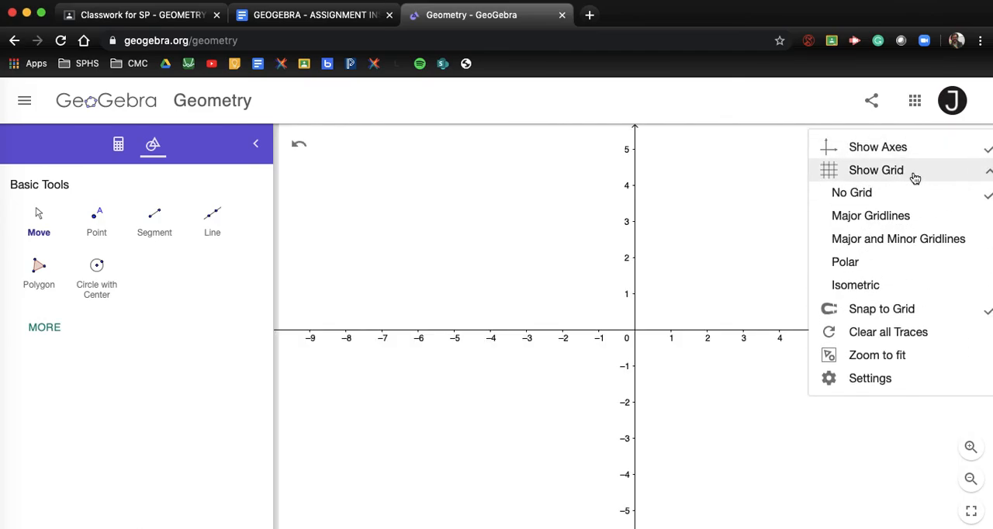
click(894, 221)
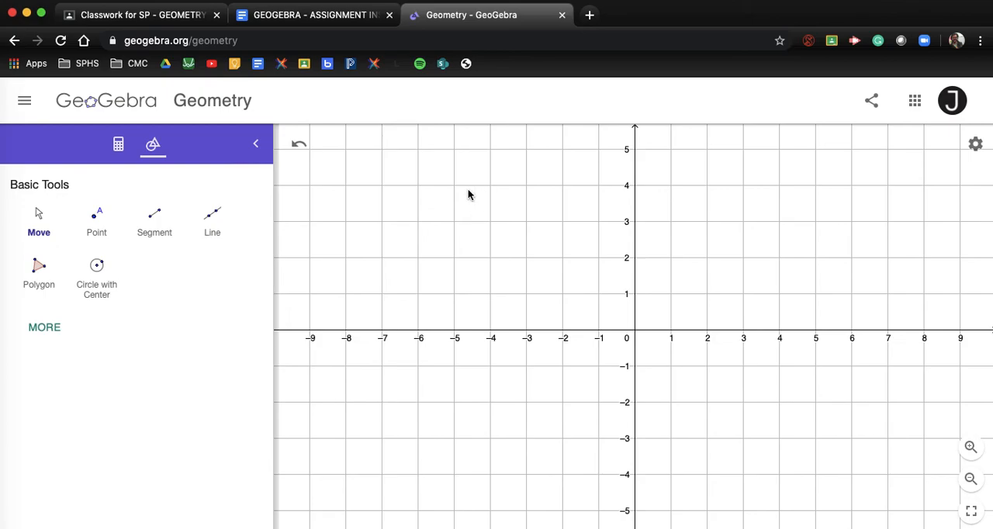
Plot points at (-5, -3) and (7, 1) and connect them with a segment
click(97, 224)
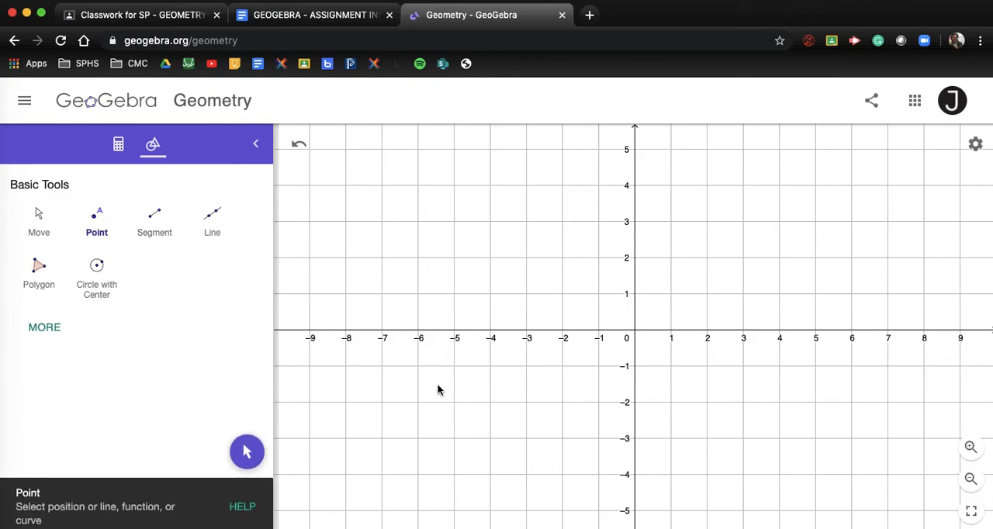
click(454, 438)
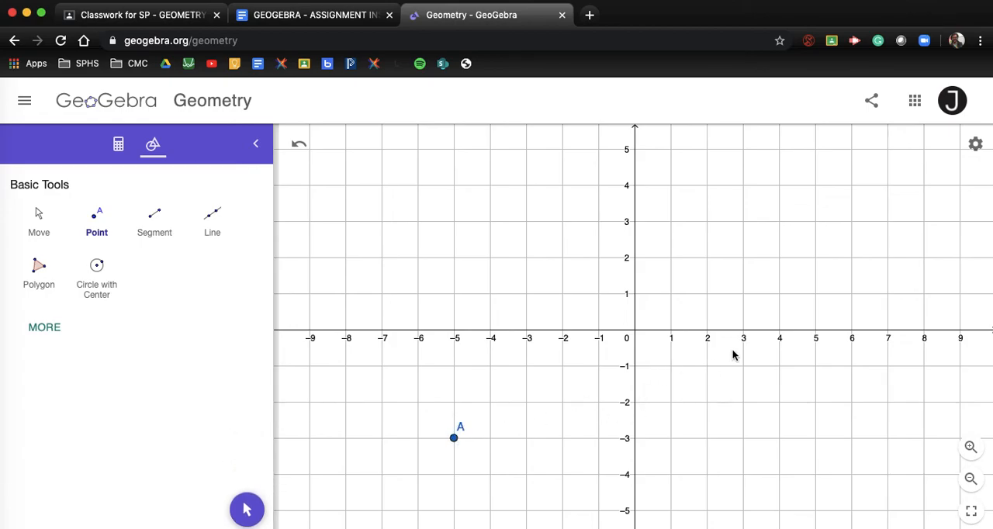
click(888, 294)
click(154, 224)
click(454, 438)
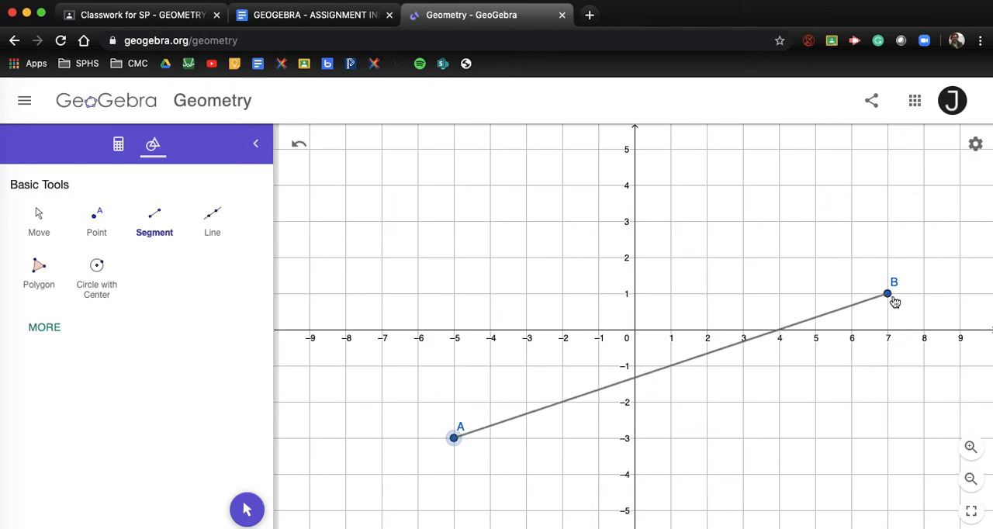
click(891, 297)
Measure the distance between points A and B with the Distance or Length tool
click(57, 327)
scroll(78, 349, down, 5)
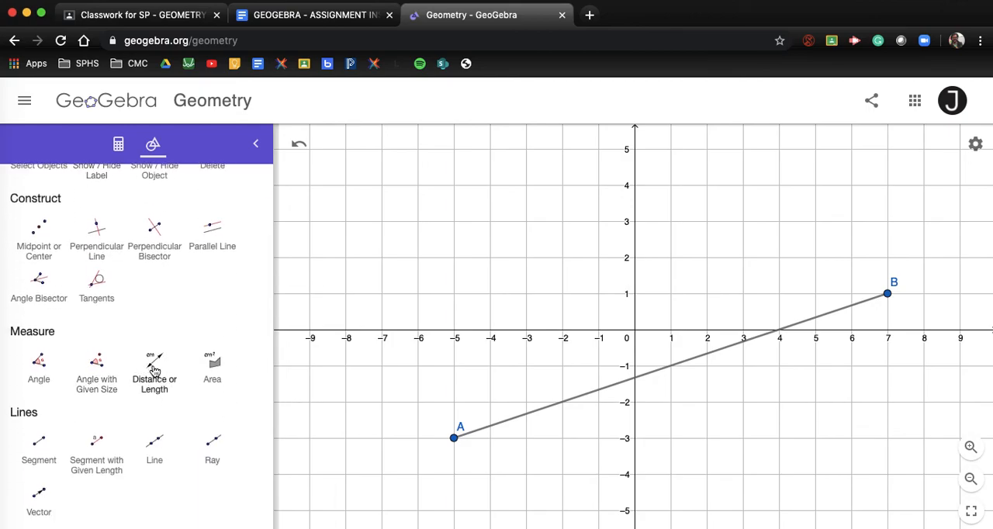
click(155, 372)
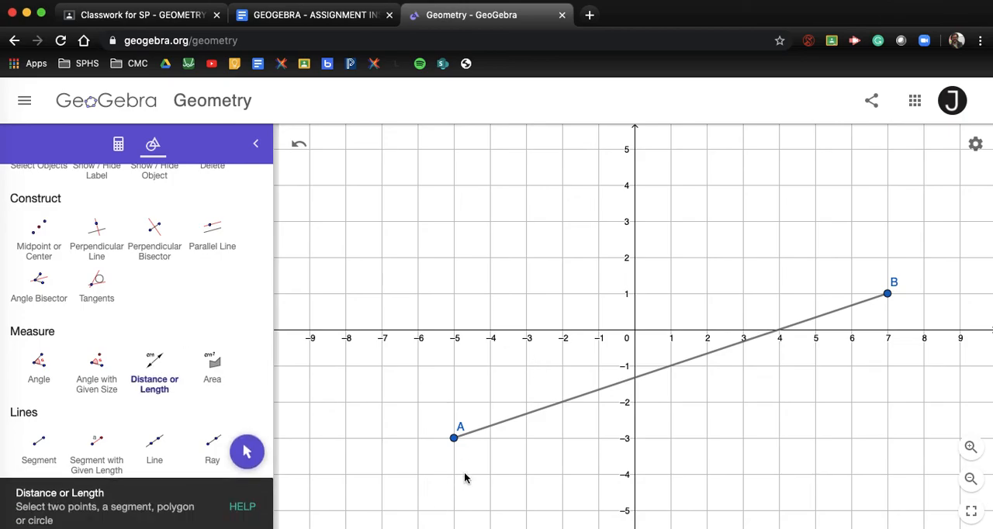
click(455, 440)
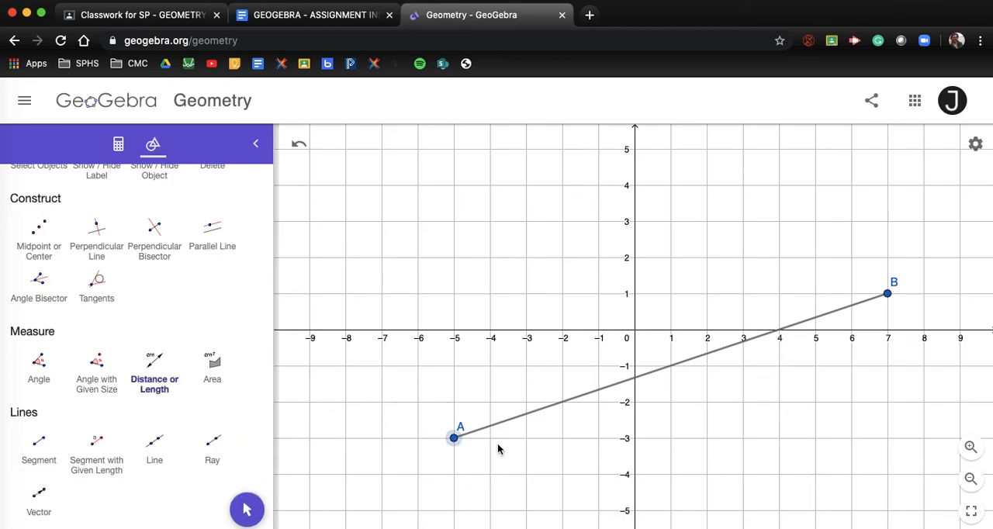
click(888, 297)
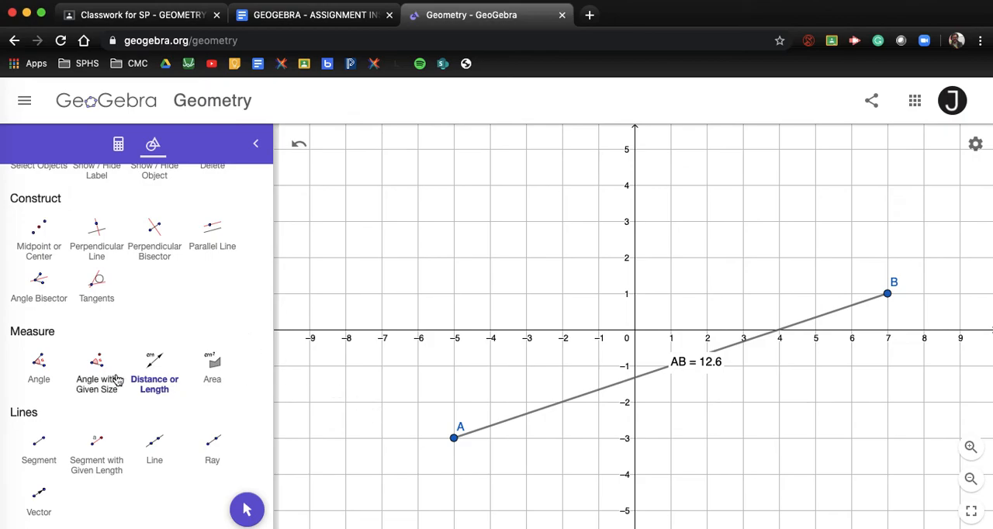
Move the AB length label away from the segment into the open area below it
scroll(117, 380, up, 5)
click(39, 221)
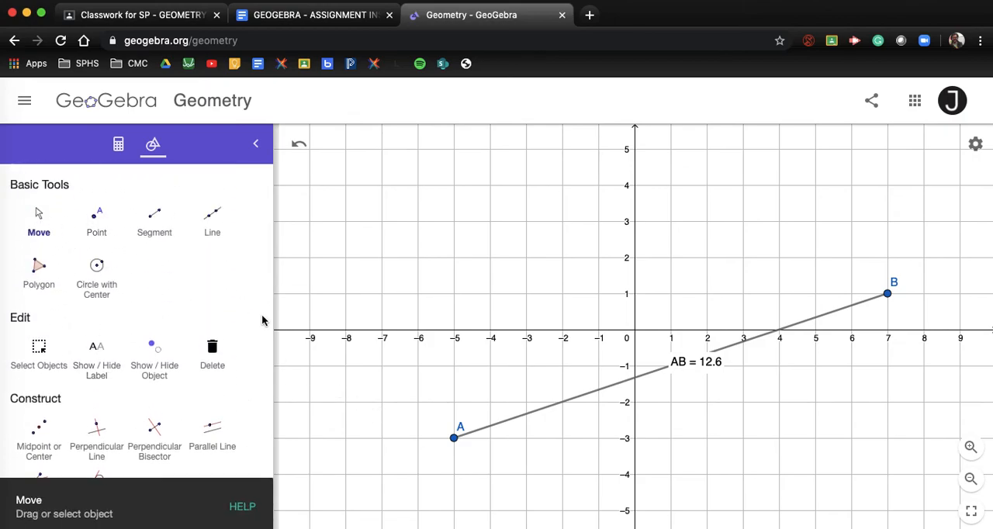
drag(714, 368, 787, 402)
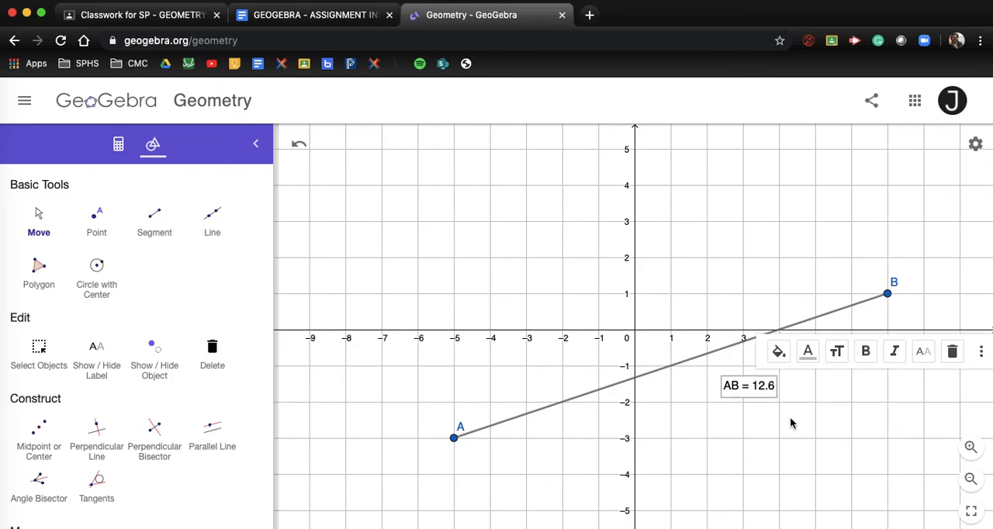
click(791, 422)
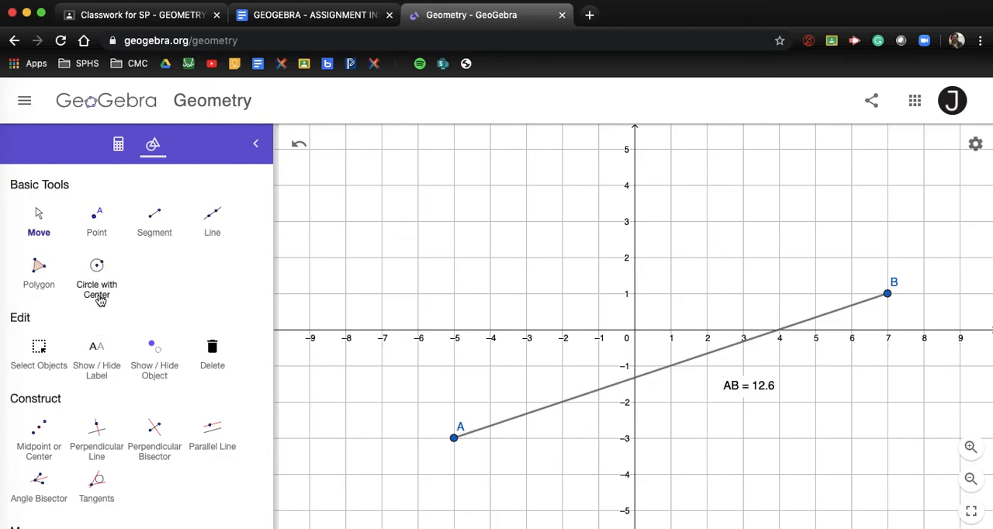
Draw a circle centred on point A with a radius of 7
scroll(107, 313, down, 1)
scroll(106, 314, down, 10)
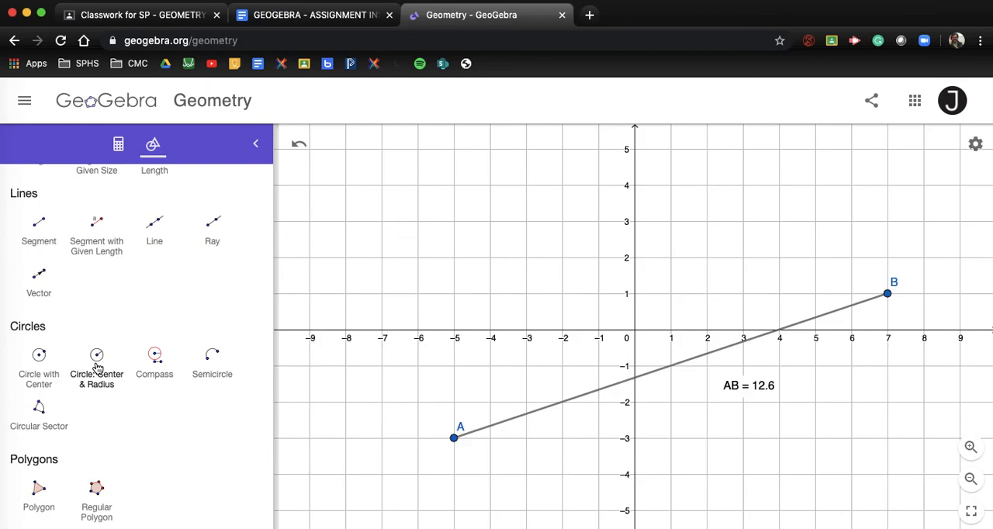
click(96, 365)
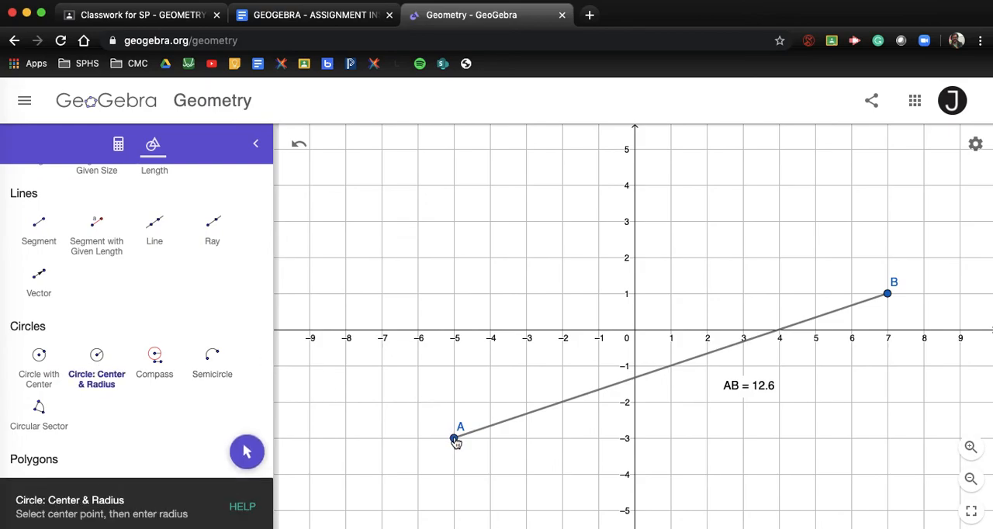
scroll(456, 441, down, 5)
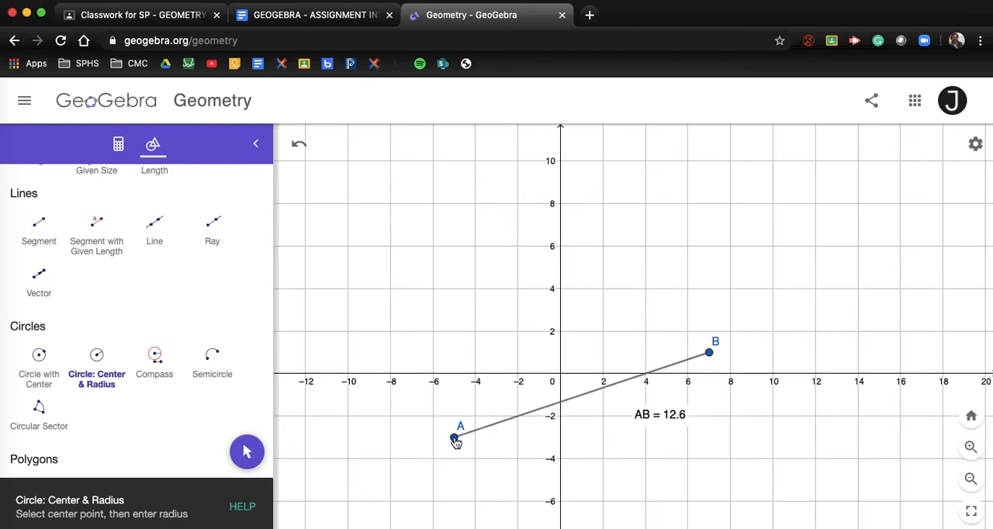
click(455, 439)
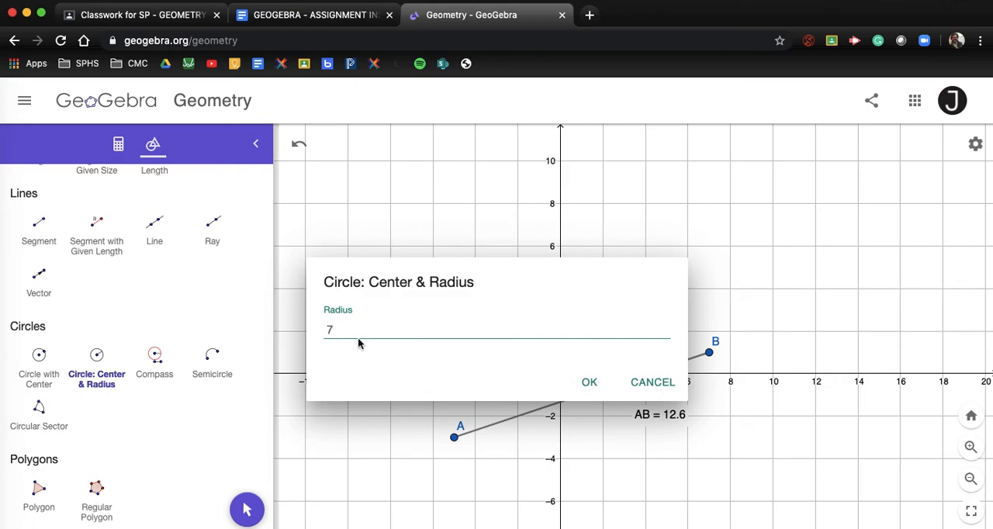
click(589, 383)
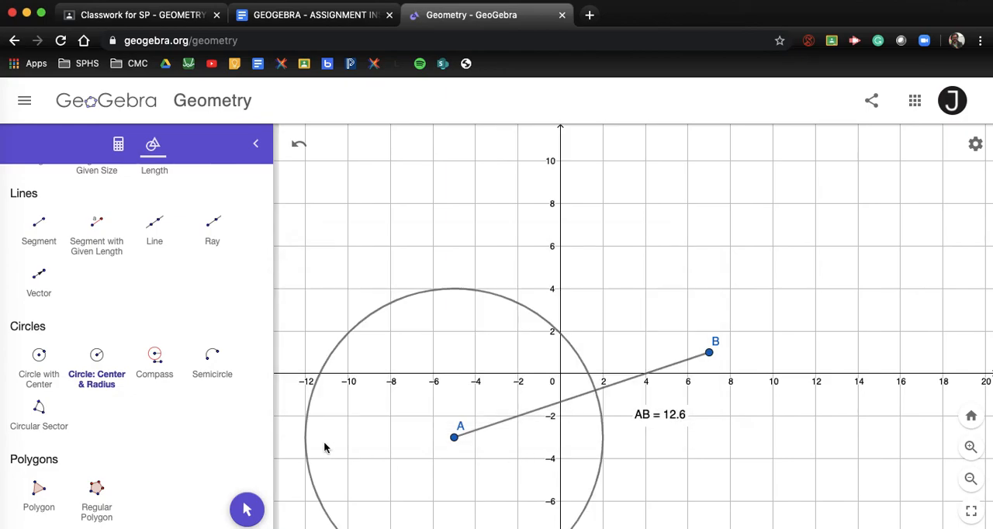
Draw a second circle centred on point B with the same radius of 7
scroll(197, 327, up, 5)
click(40, 215)
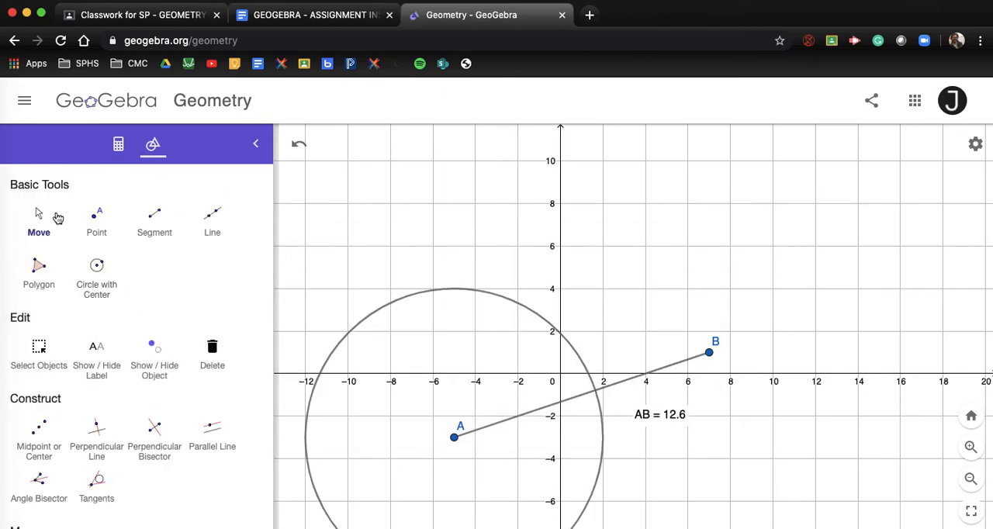
scroll(381, 162, down, 3)
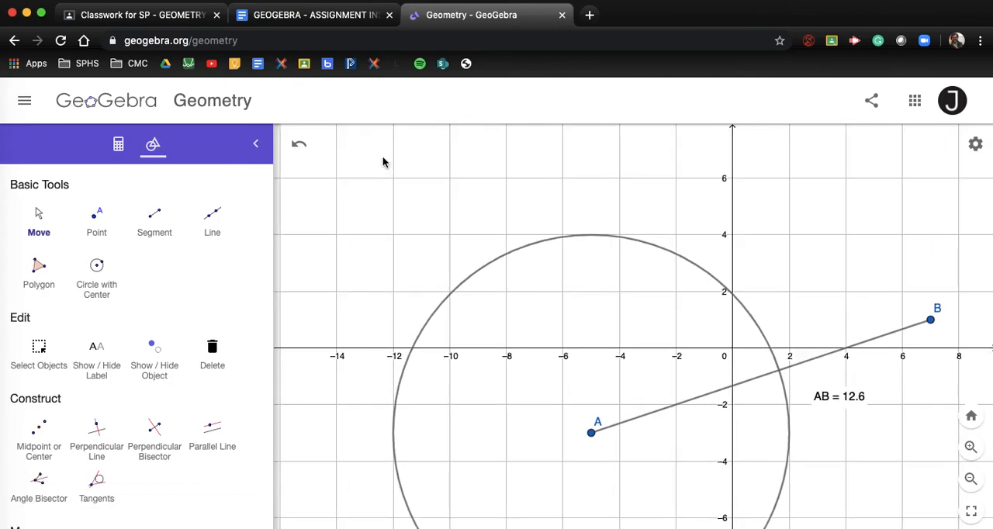
drag(383, 162, 375, 205)
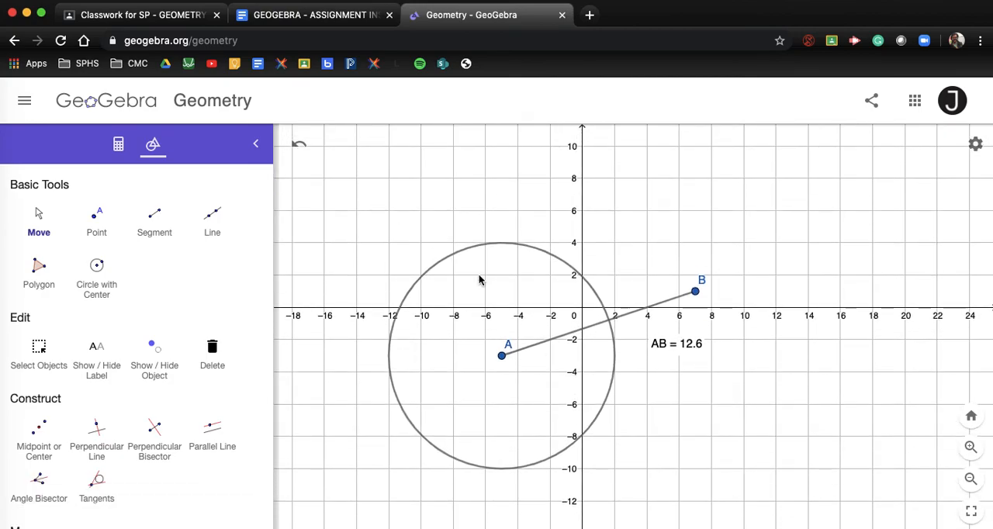
scroll(98, 412, down, 3)
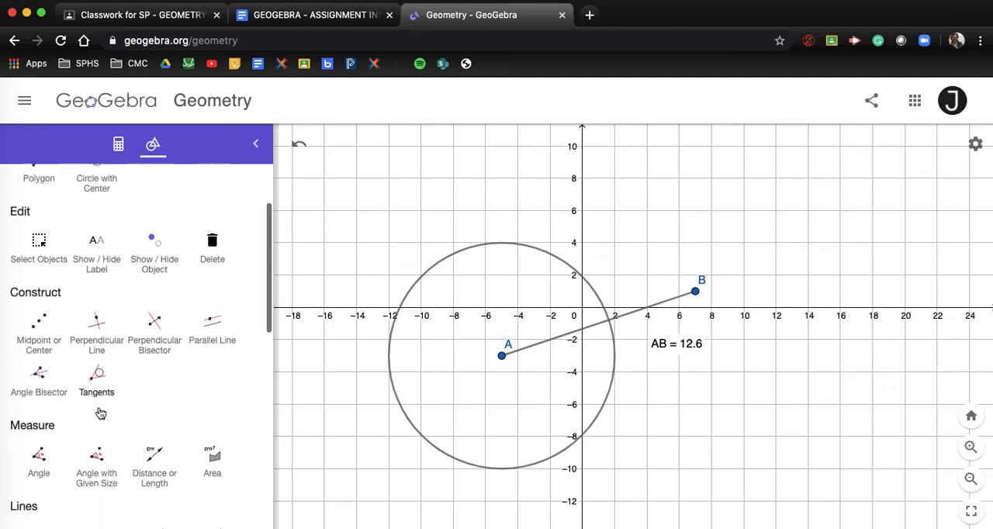
scroll(99, 412, down, 6)
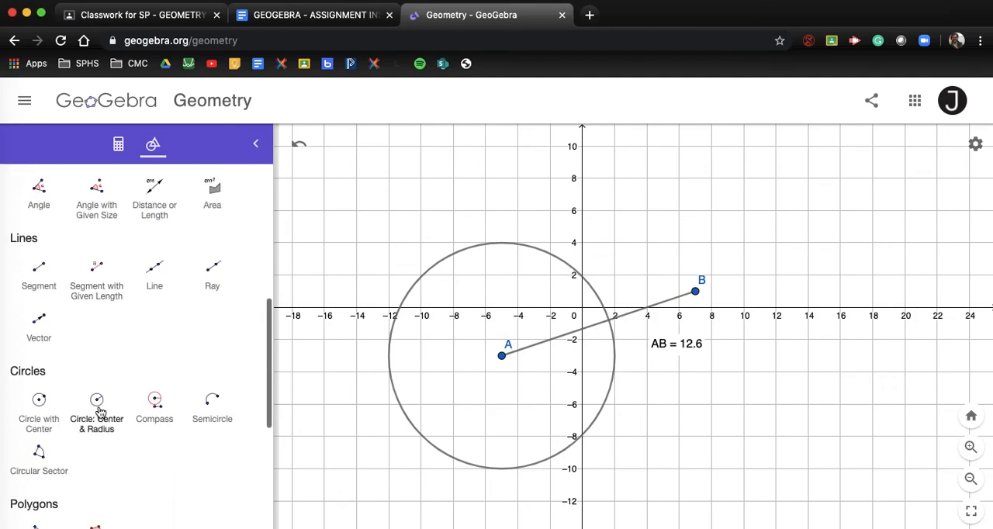
click(101, 426)
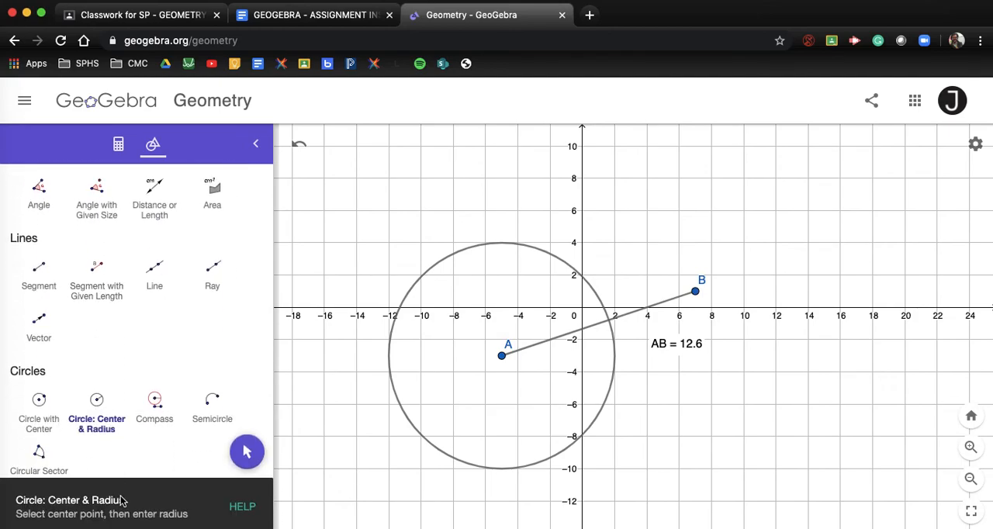
click(696, 292)
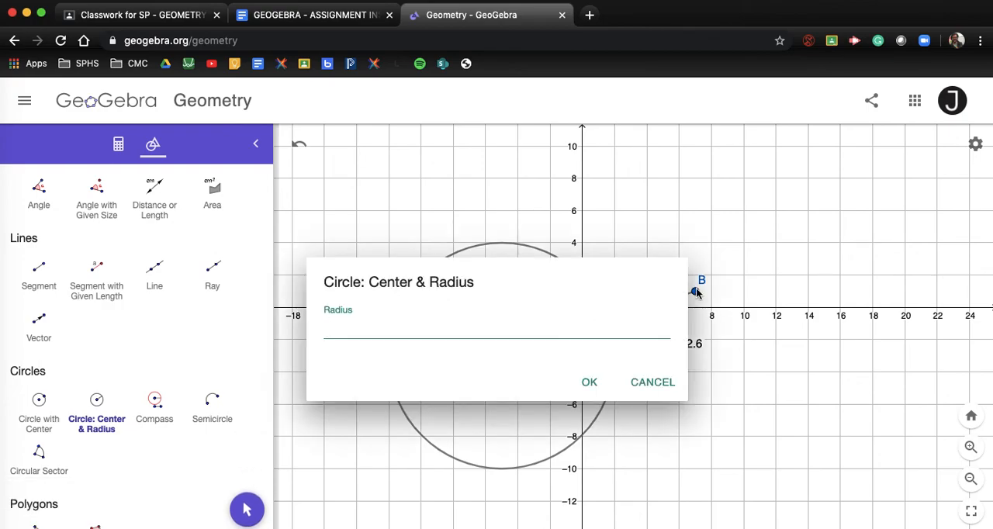
click(591, 382)
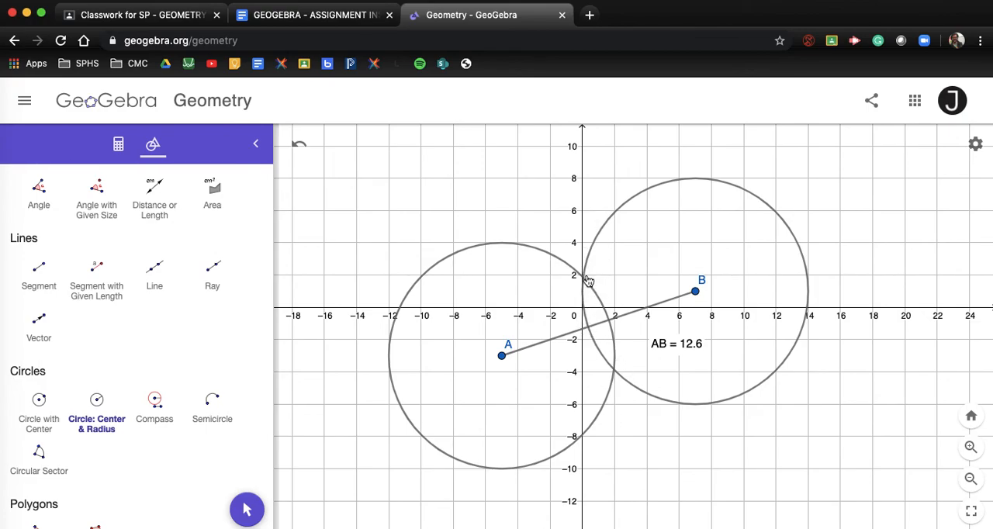
scroll(586, 284, up, 5)
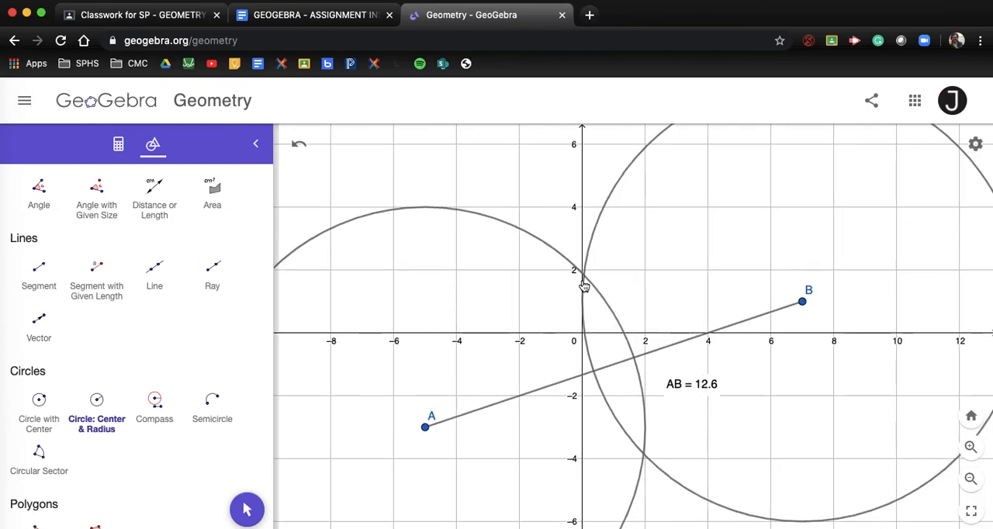
scroll(584, 286, up, 1)
click(516, 316)
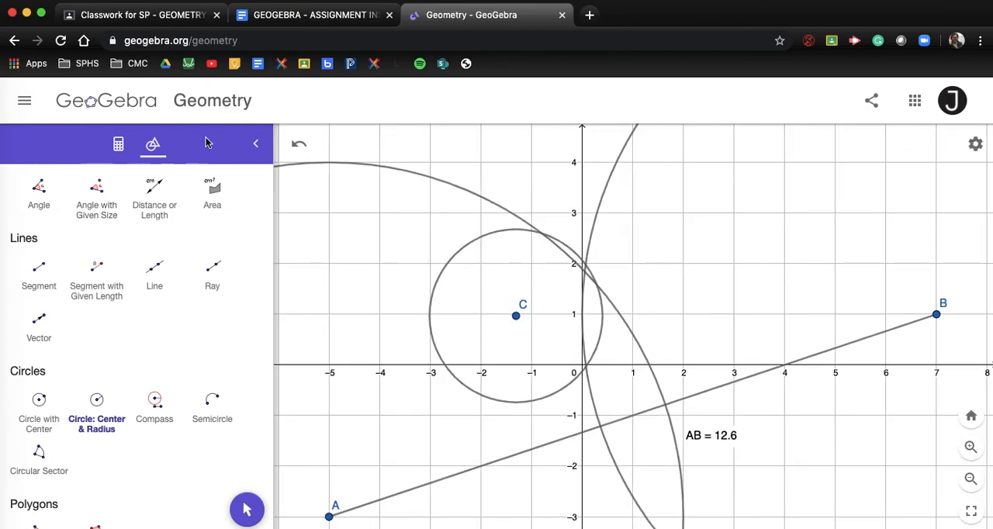
click(302, 149)
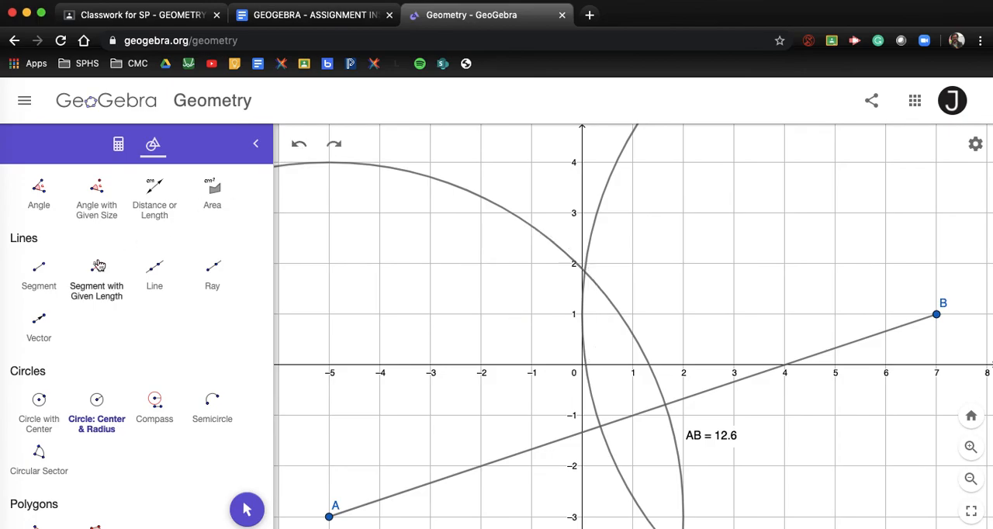
Plot points at the upper and lower intersections of the two circles
scroll(47, 230, up, 10)
click(47, 231)
drag(382, 312, 357, 213)
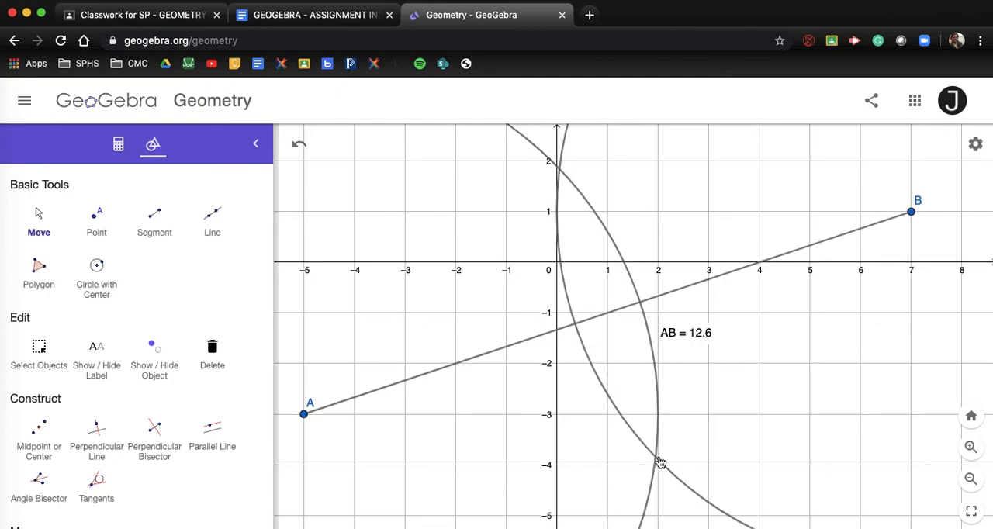
click(96, 222)
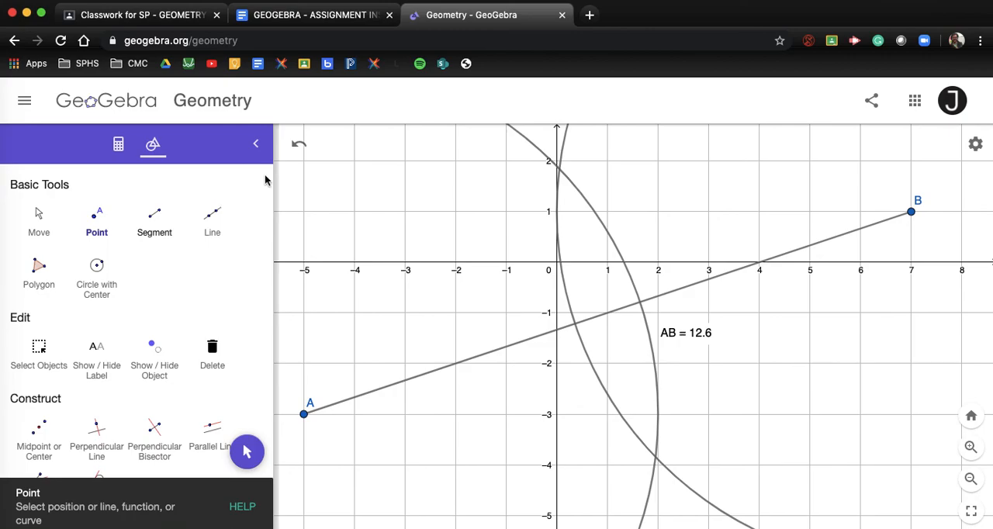
click(561, 170)
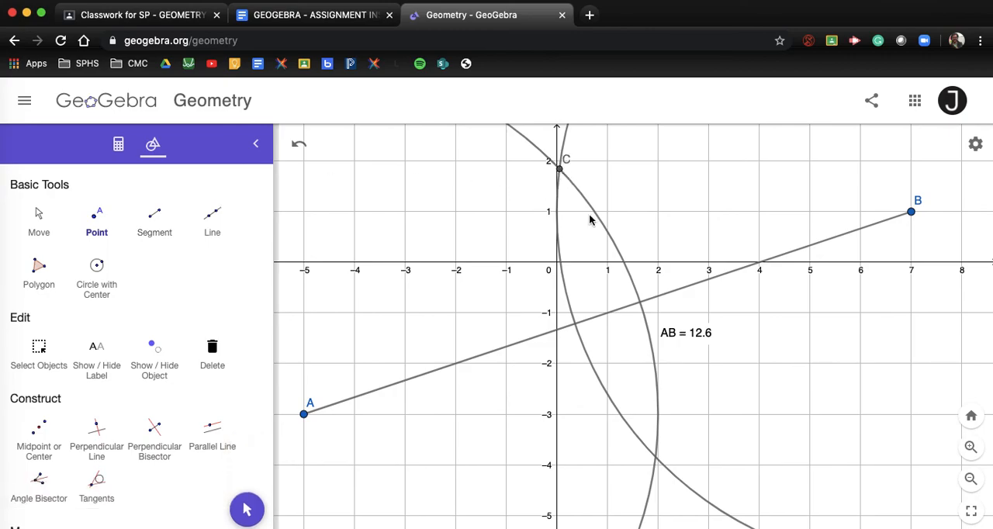
click(658, 459)
click(39, 222)
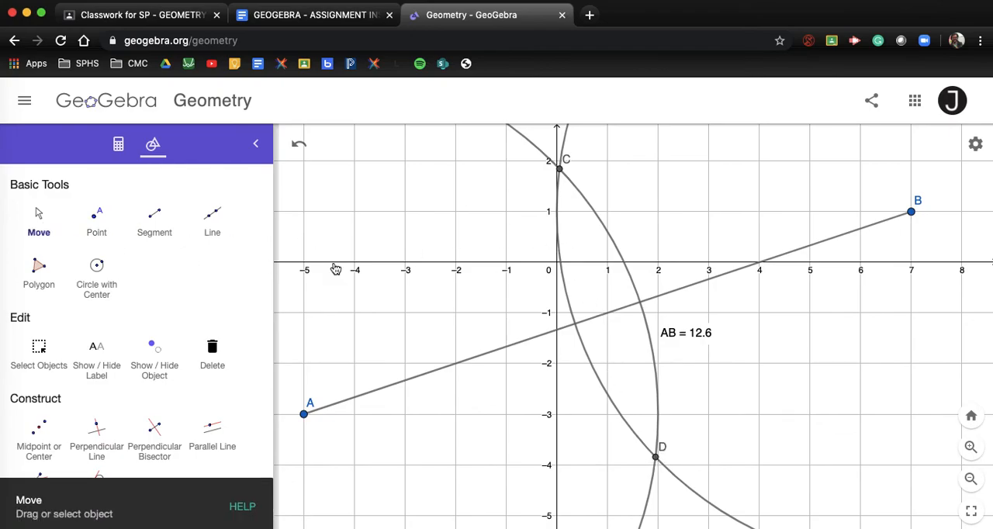
Examine points C and D up close to check that each sits exactly on the circles' intersection
scroll(334, 265, down, 1)
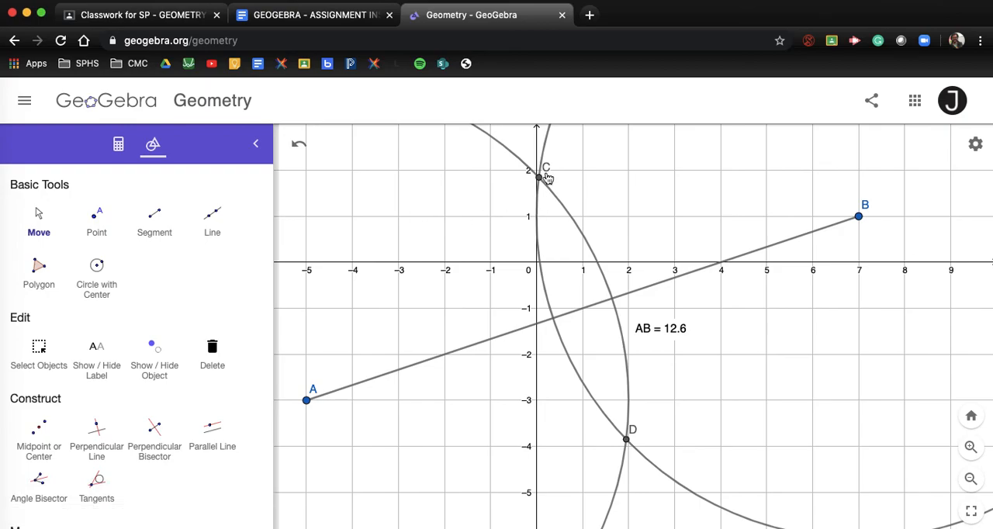
scroll(547, 178, up, 3)
scroll(547, 179, up, 3)
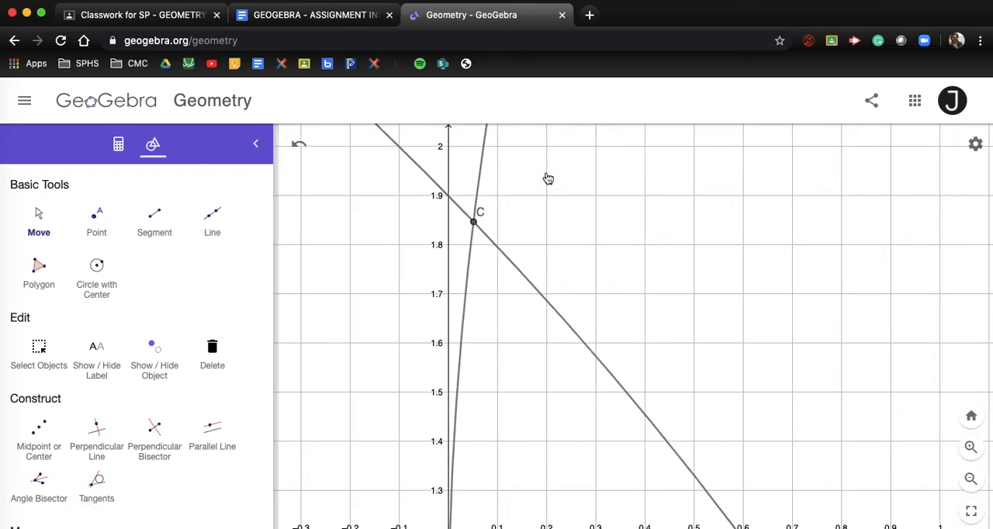
scroll(547, 179, up, 4)
scroll(548, 180, down, 10)
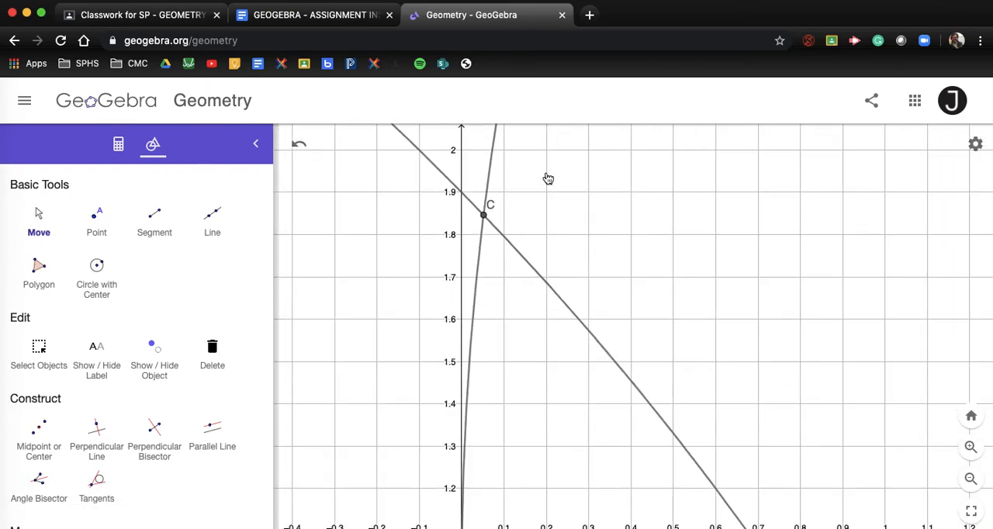
drag(562, 308, 546, 126)
drag(584, 352, 541, 167)
drag(652, 312, 625, 184)
drag(677, 273, 579, 193)
scroll(636, 392, up, 2)
scroll(635, 395, up, 4)
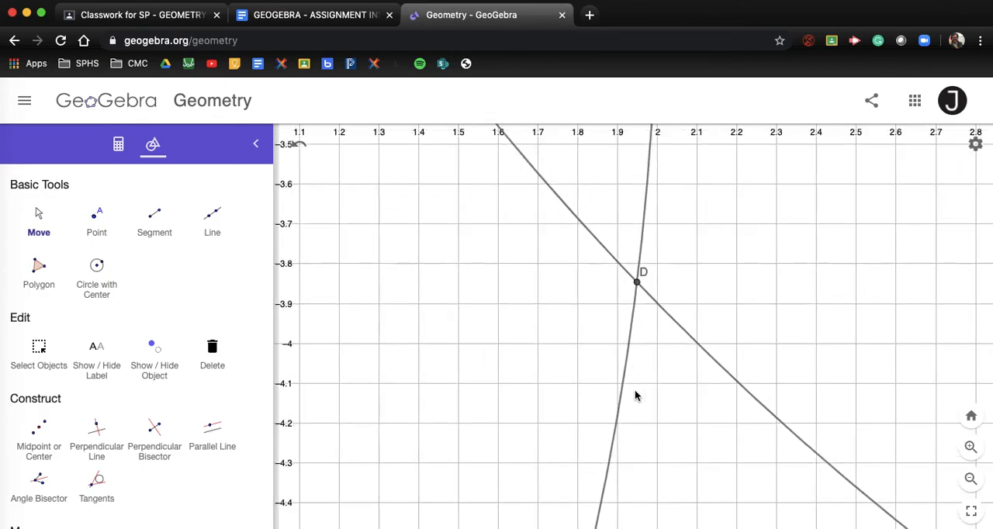
scroll(640, 327, down, 5)
scroll(640, 326, down, 2)
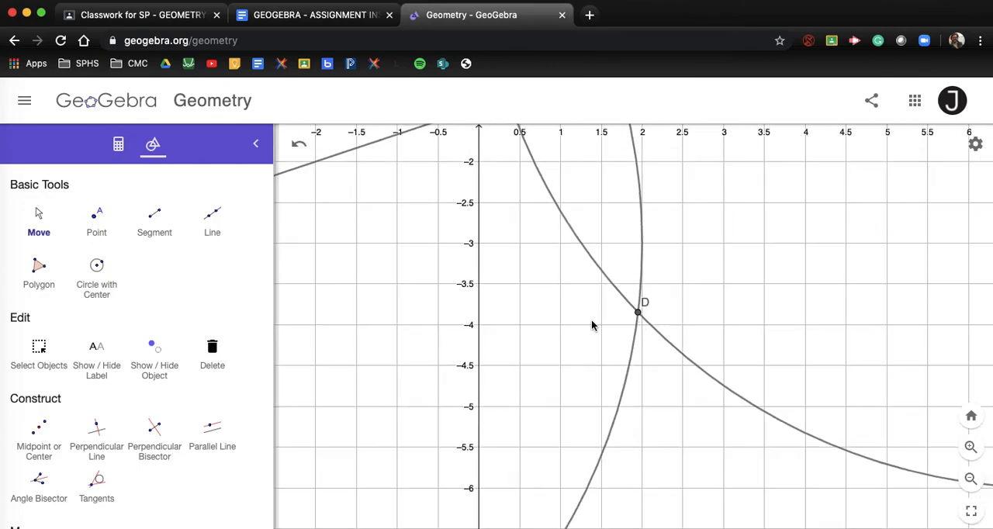
scroll(585, 330, down, 3)
drag(602, 422, 616, 404)
scroll(626, 508, down, 3)
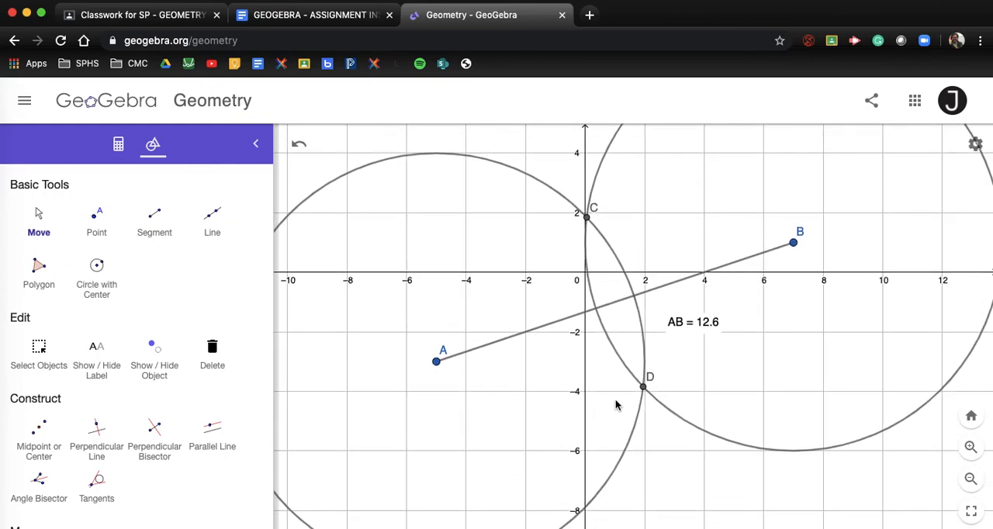
Draw a segment connecting the circle intersection points C and D
click(155, 216)
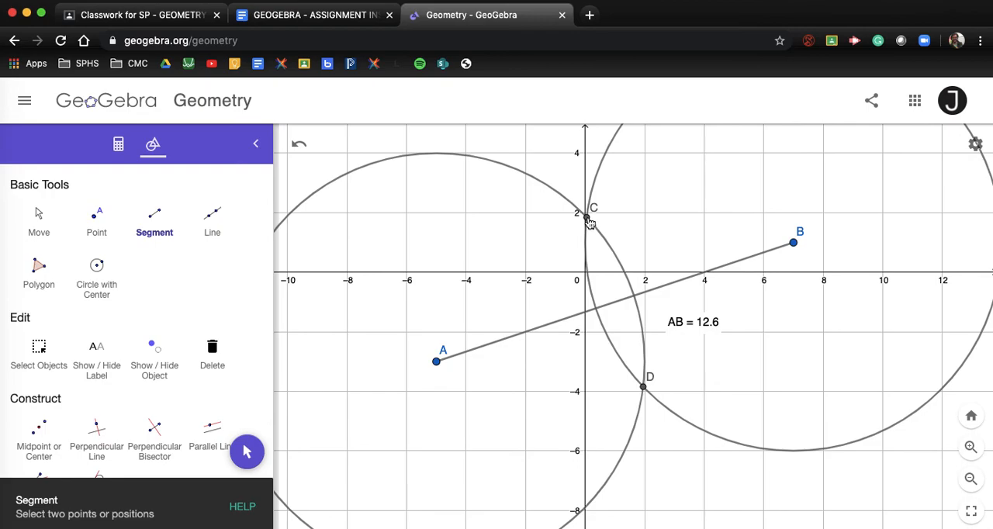
click(588, 220)
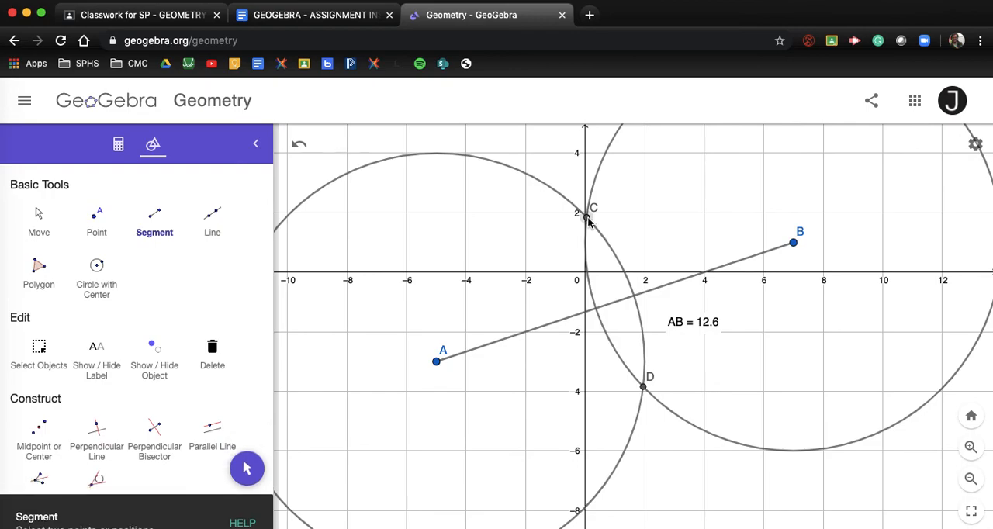
click(644, 385)
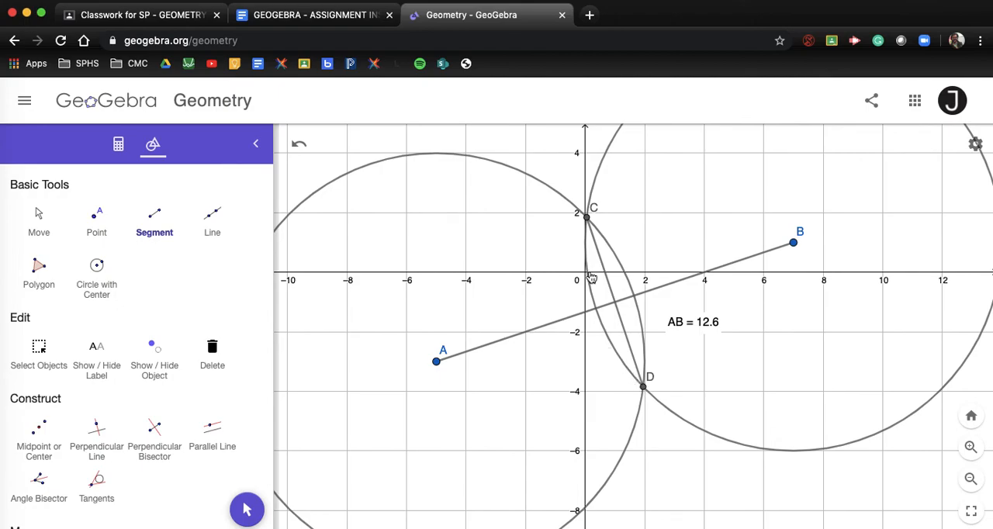
Plot a point where segment CD crosses segment AB and check its placement up close
click(99, 227)
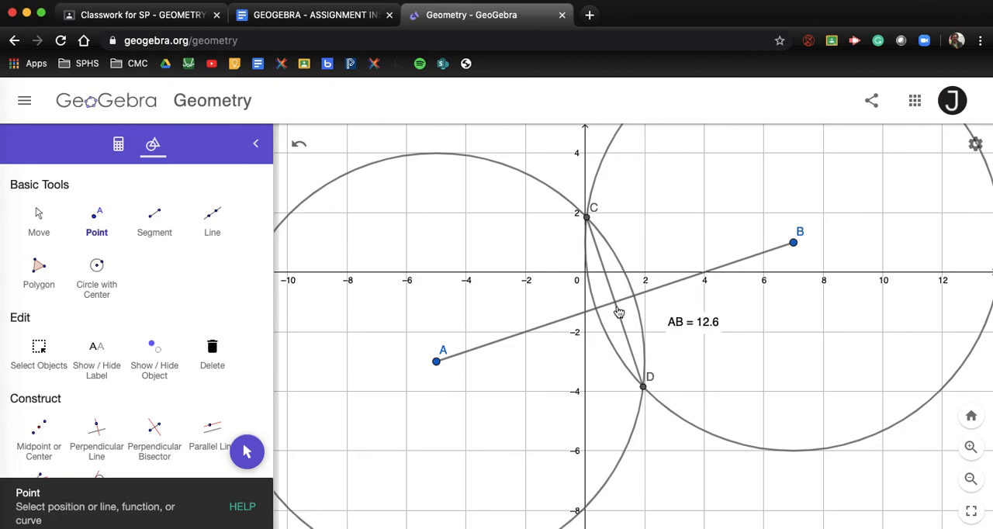
scroll(610, 304, up, 10)
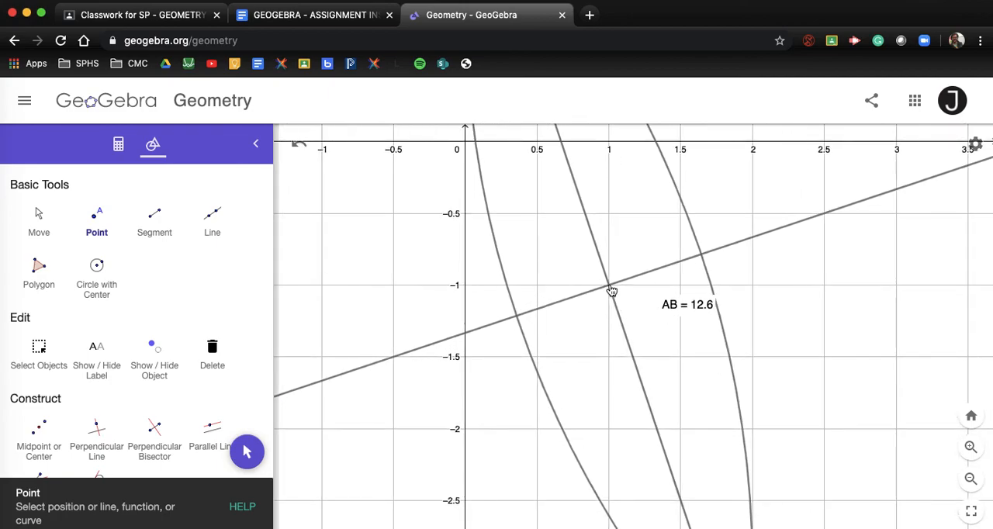
click(611, 287)
scroll(619, 301, up, 3)
scroll(619, 301, up, 3)
scroll(619, 301, down, 10)
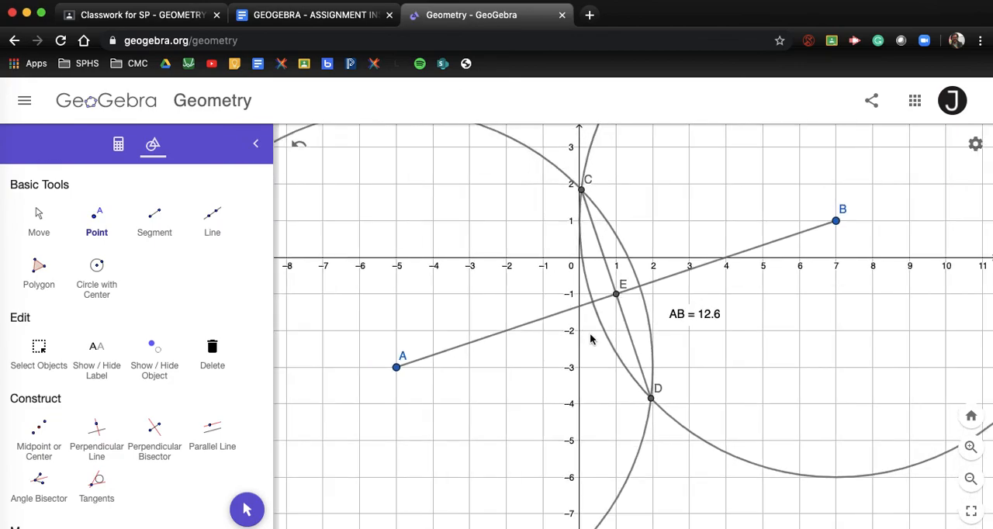
scroll(595, 353, down, 3)
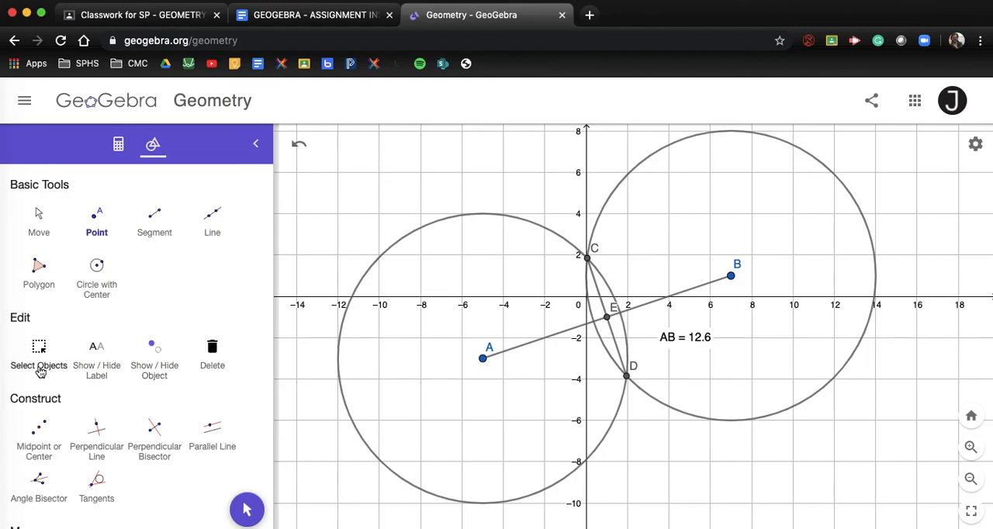
Hide the circle centred on point A with the Show / Hide Object tool
click(159, 366)
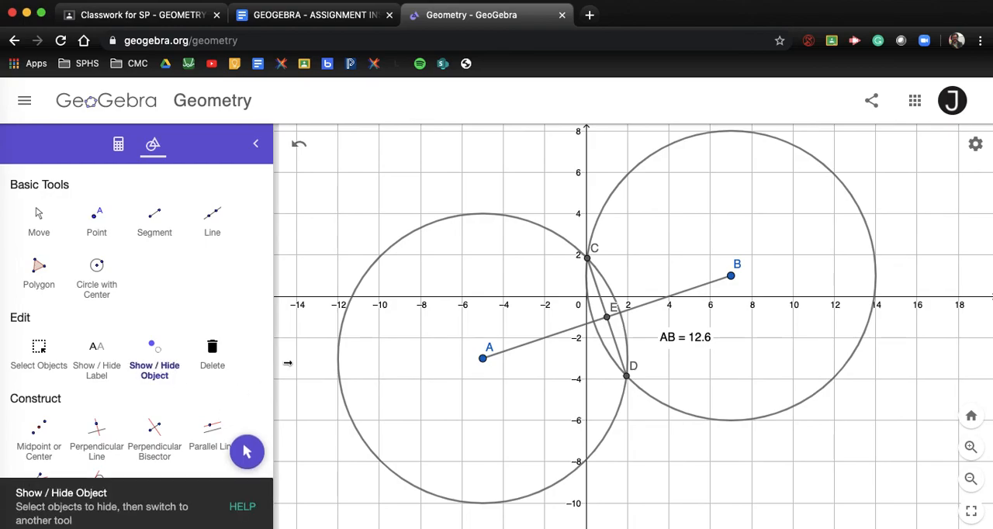
click(447, 222)
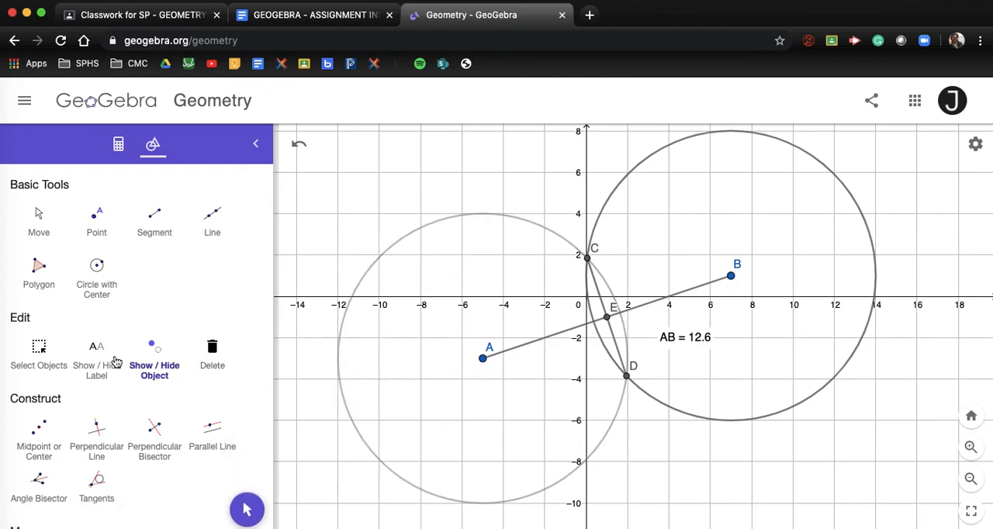
click(39, 350)
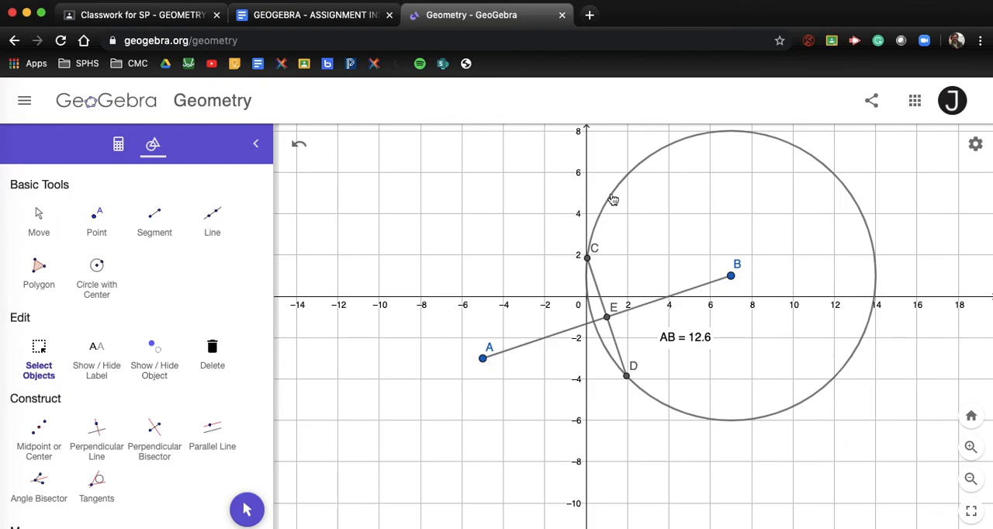
click(160, 365)
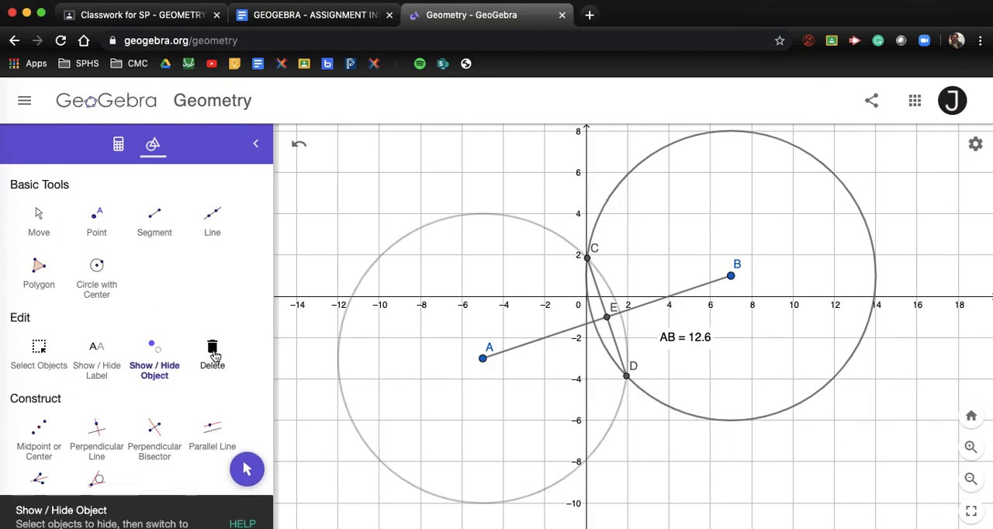
click(53, 365)
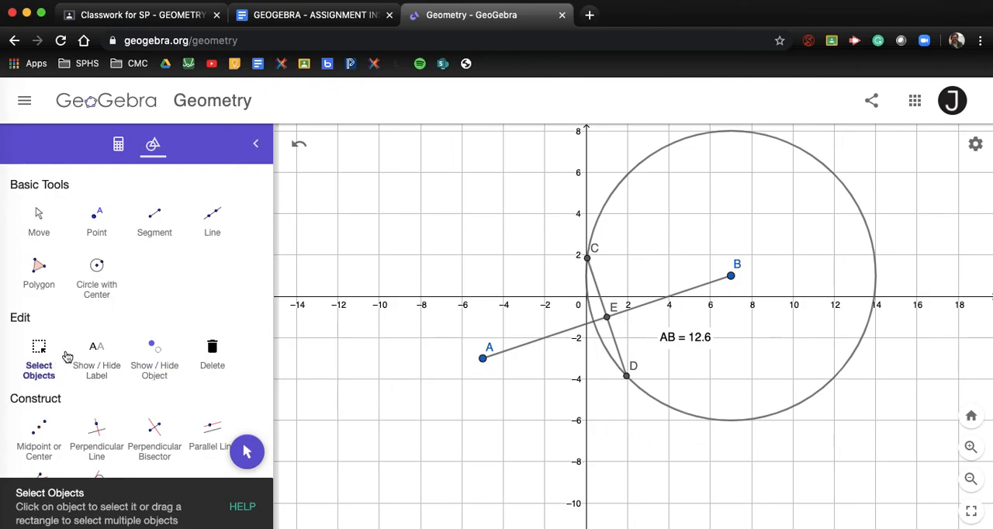
Hide the circle centred on point B, leaving the segments and points displayed
click(657, 152)
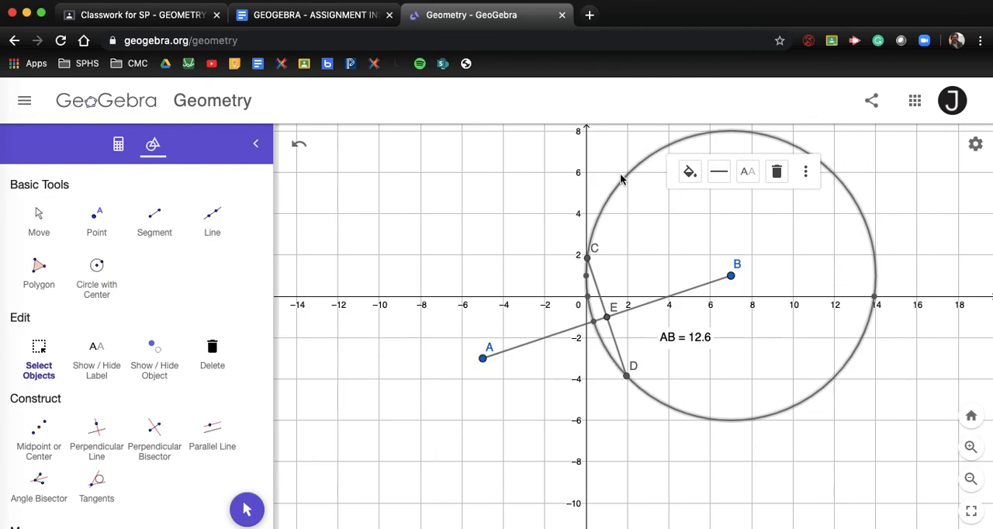
click(152, 371)
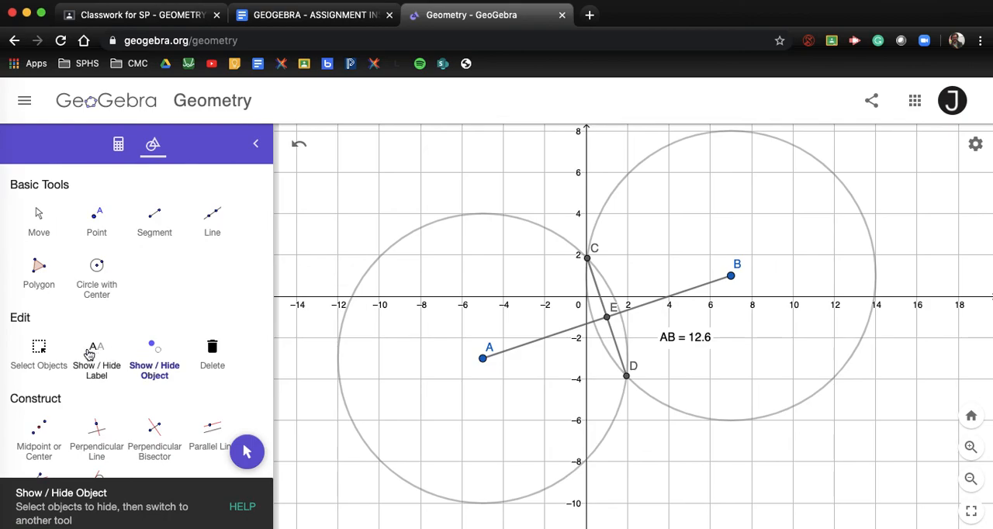
click(40, 355)
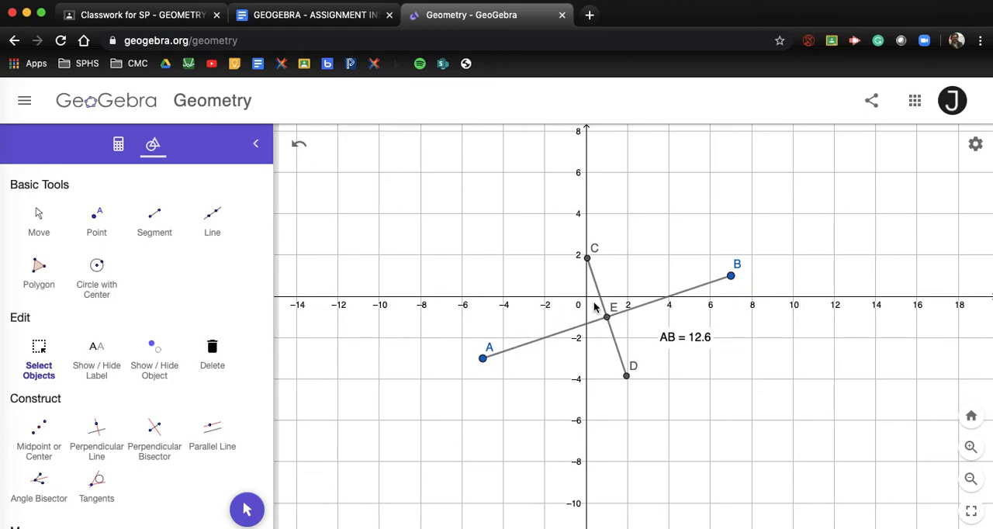
Start a new text object in the open grid area well above and to the left of point A
scroll(592, 303, up, 3)
scroll(593, 303, down, 2)
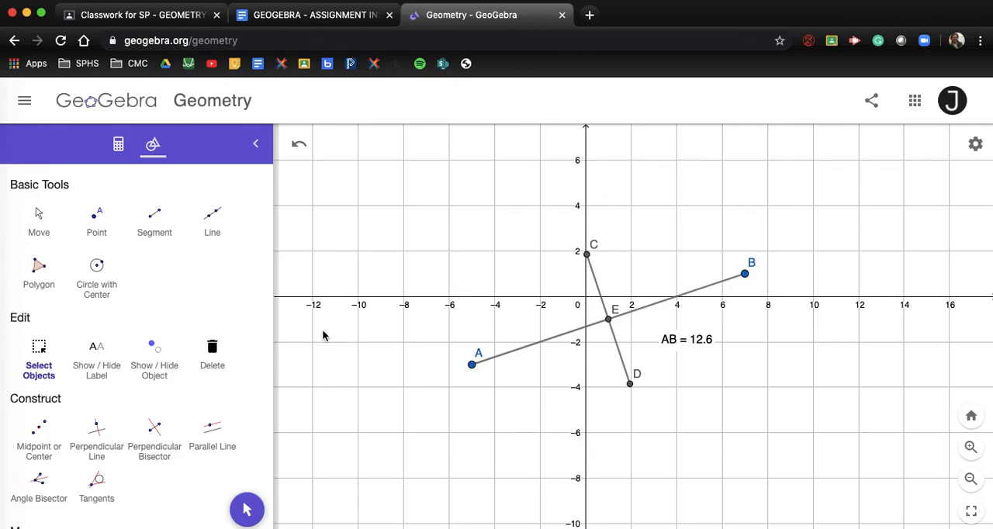
click(40, 232)
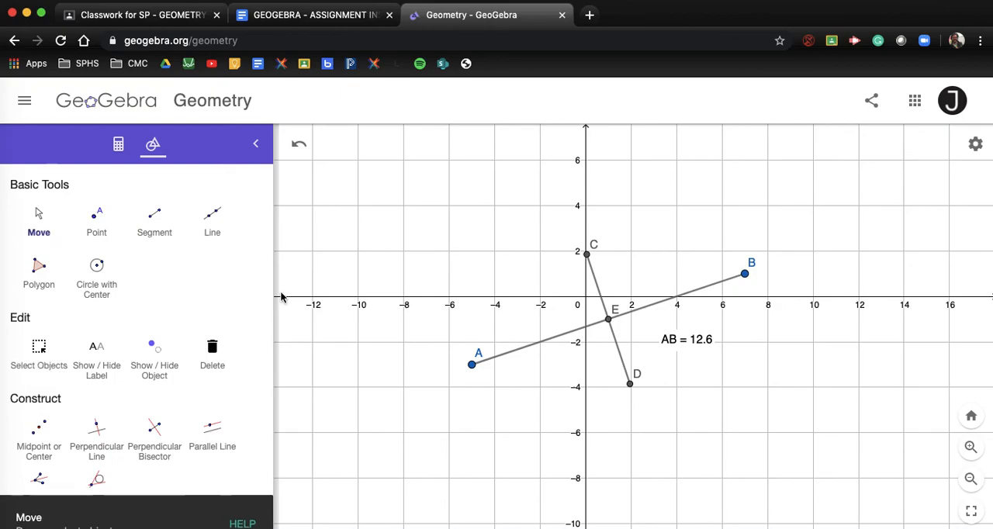
drag(386, 321, 581, 422)
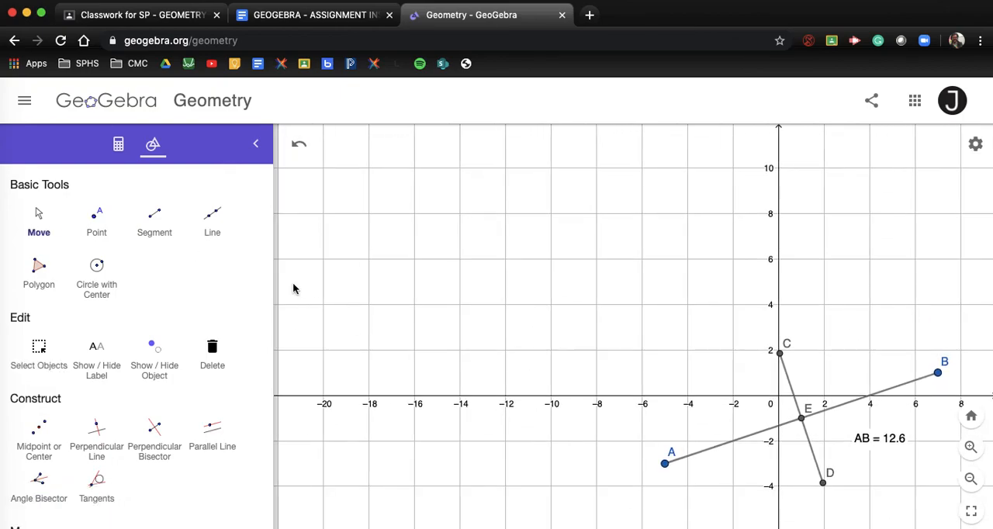
scroll(95, 399, down, 15)
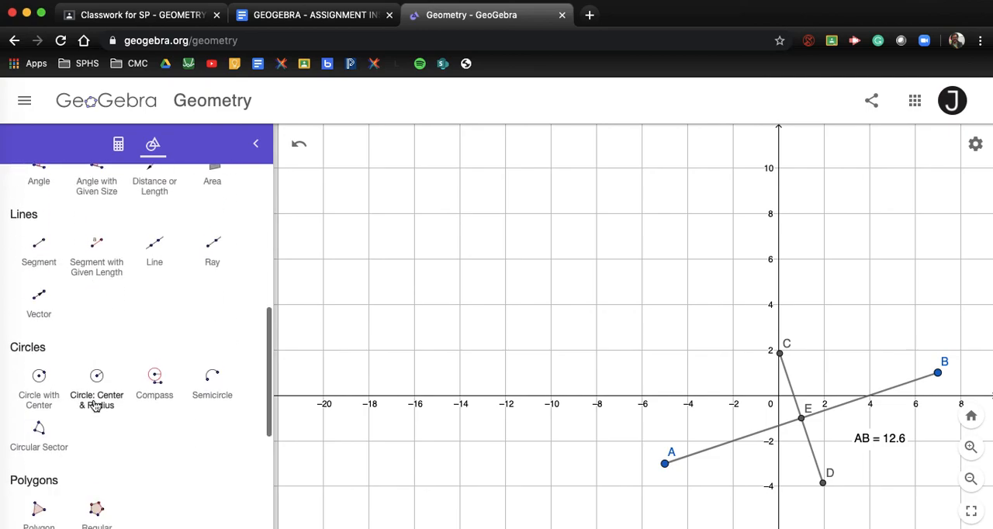
scroll(95, 406, down, 3)
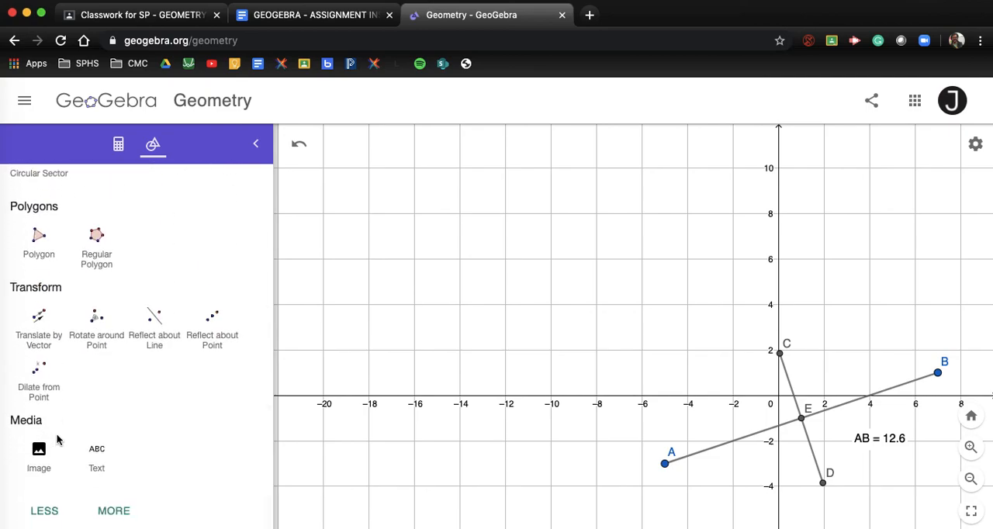
click(97, 454)
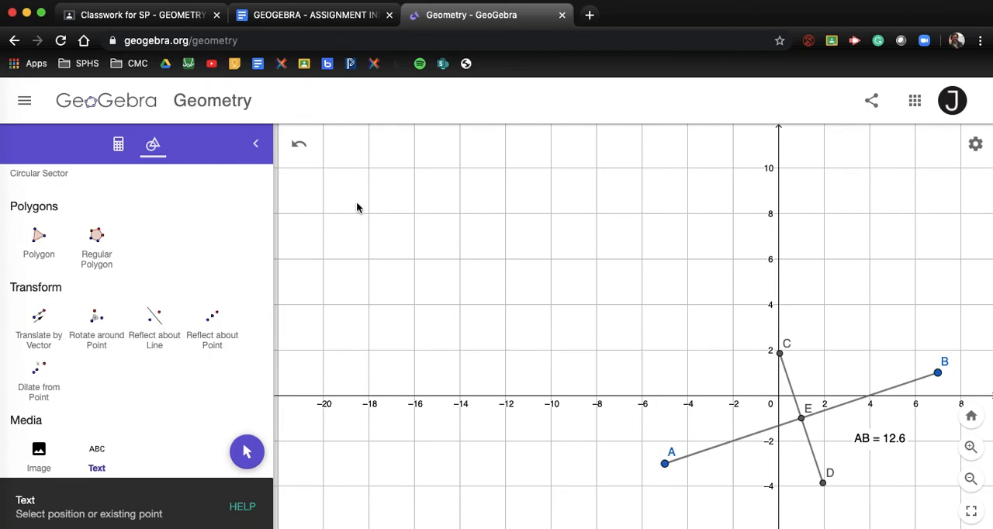
click(351, 145)
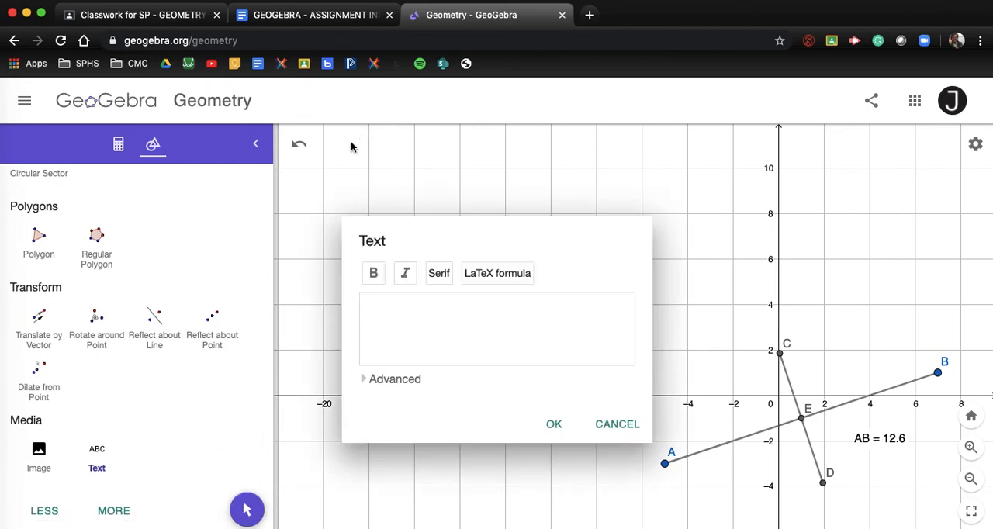
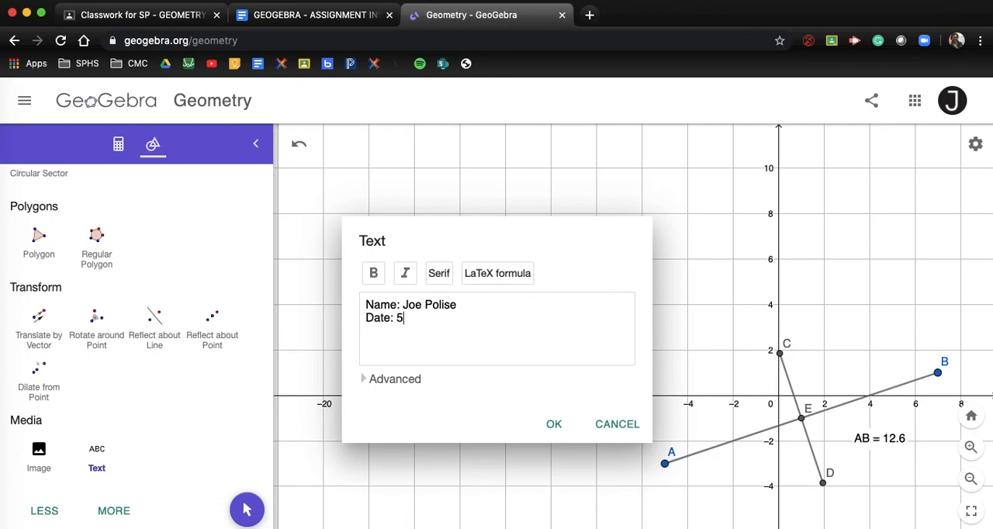
Enter the student's name, "Date: 5/18/2020", "Assignment 8" and "1. See Drawing (LEVEL 2)" on separate lines and insert the text
text(/)
text(18)
text(/2020 )
text(Assignment 8)
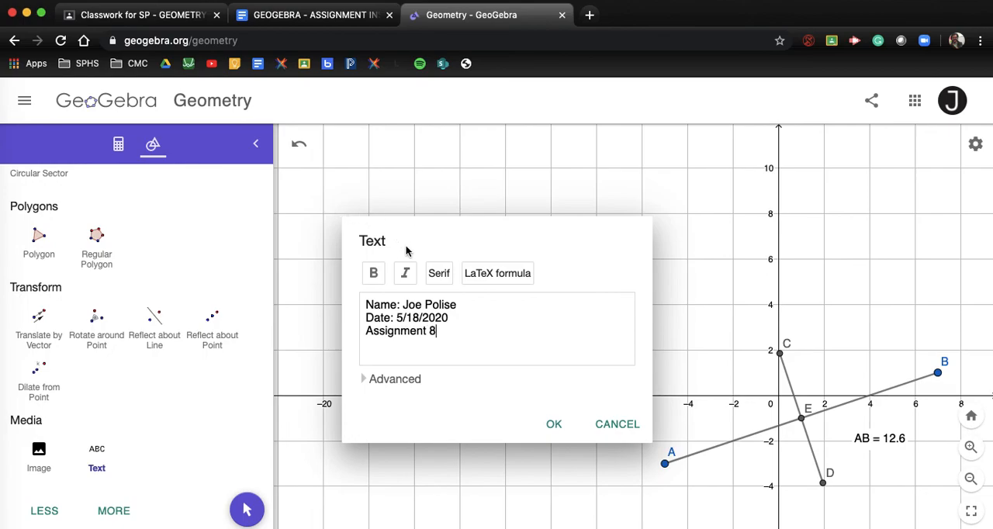
key(Return)
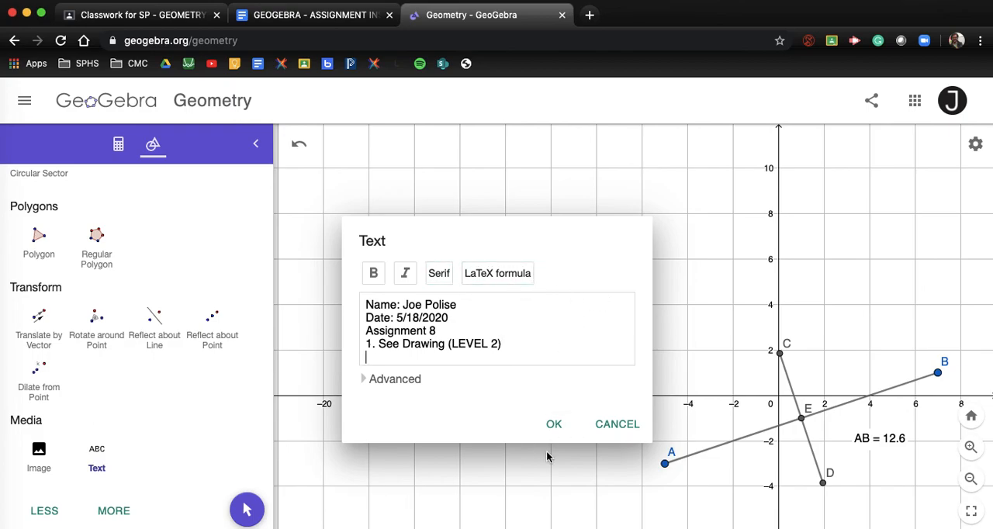
click(554, 425)
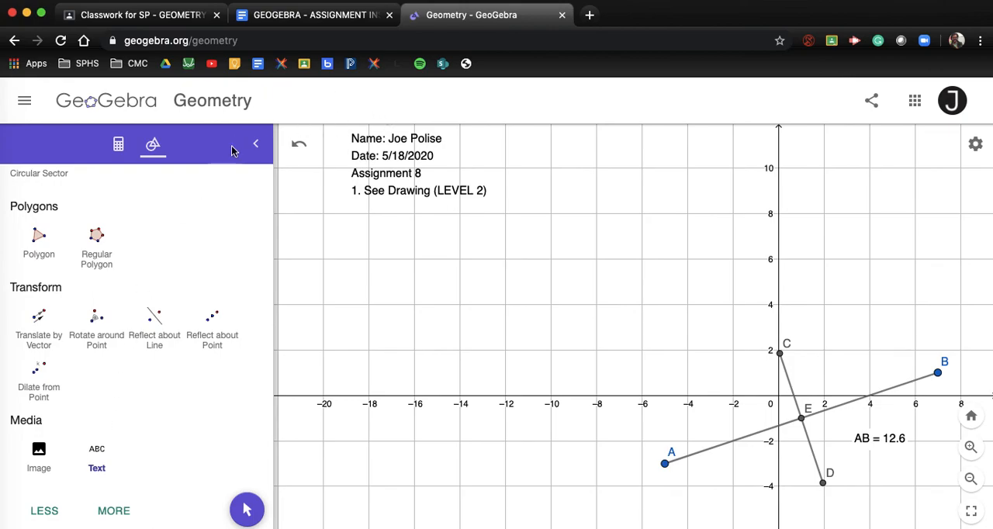
Copy question 2 of Assignment 8 from the Google Docs assignment instructions and return to the GeoGebra drawing
click(293, 19)
drag(206, 368, 669, 371)
key(super+c)
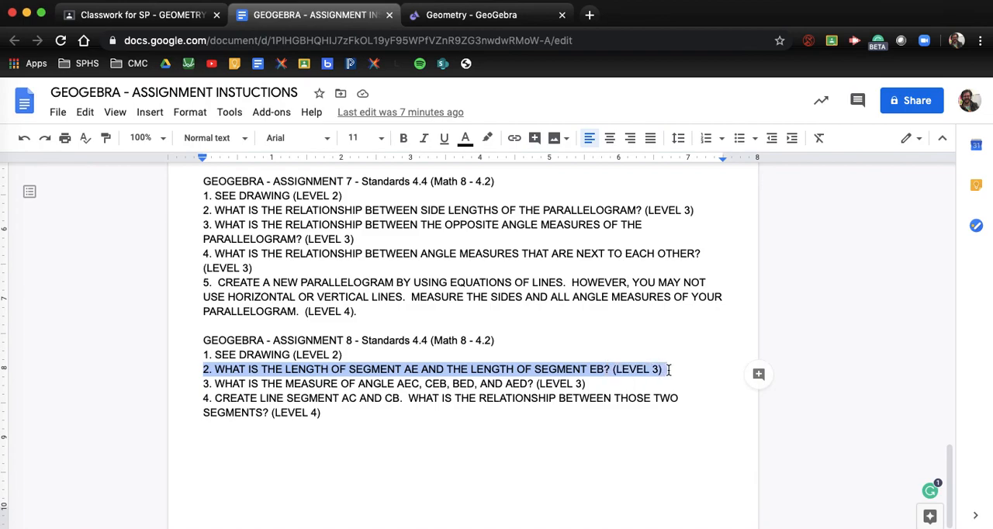
click(460, 16)
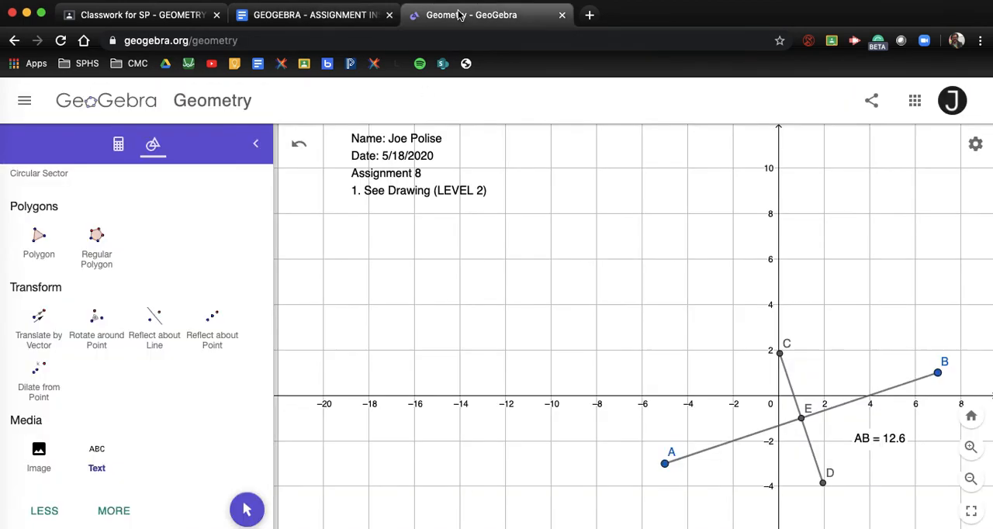
Insert the copied question 2 as text just below the "1. See Drawing (LEVEL 2)" line, breaking the line before "THE LENGTH OF SEGMENT EB"
click(97, 454)
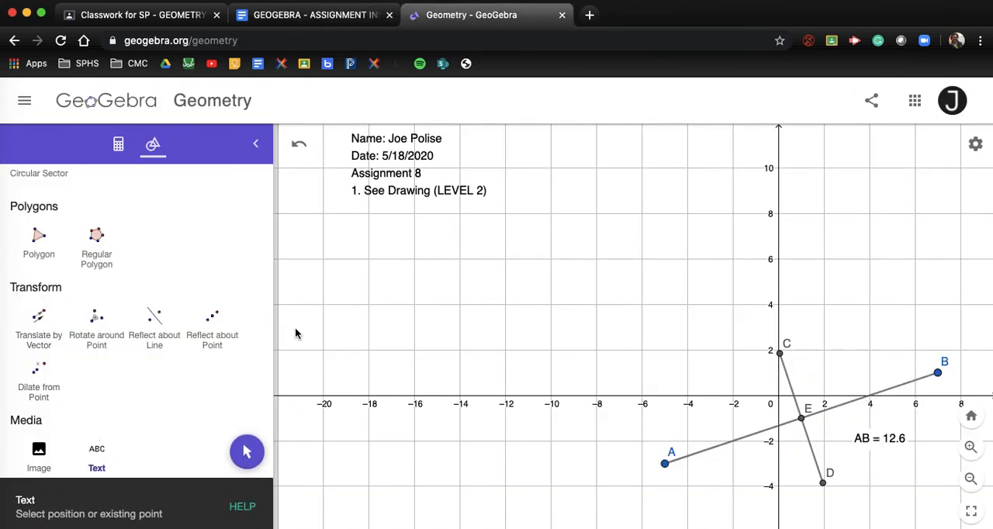
click(353, 224)
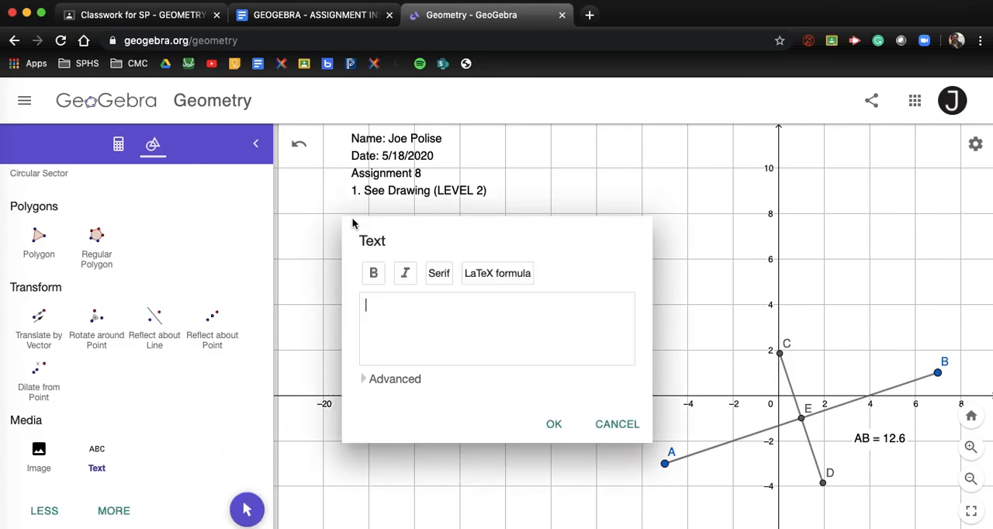
key(super+v)
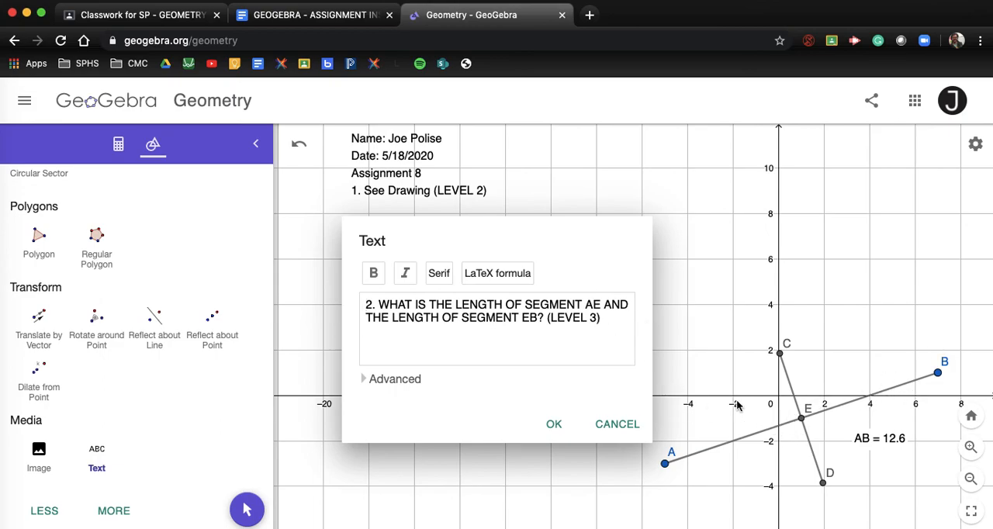
click(365, 318)
key(Return)
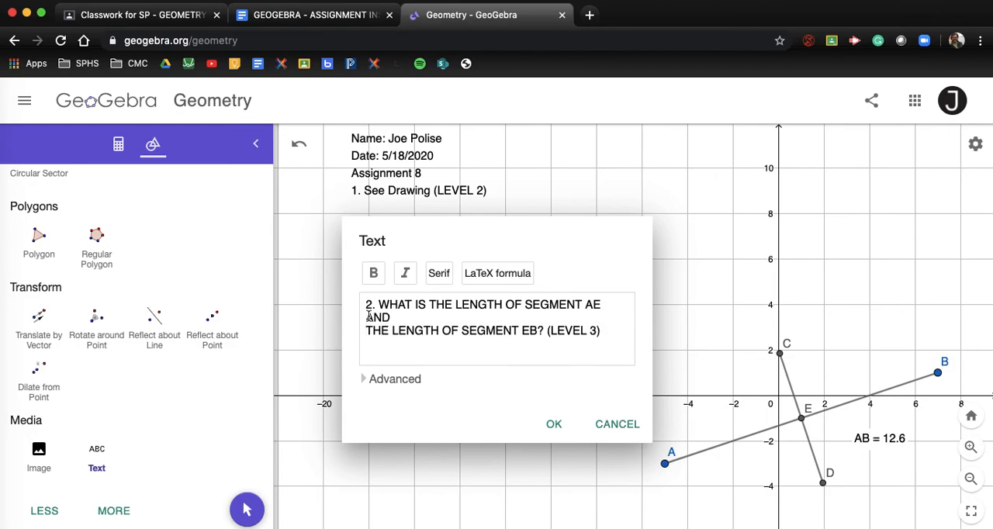
click(551, 426)
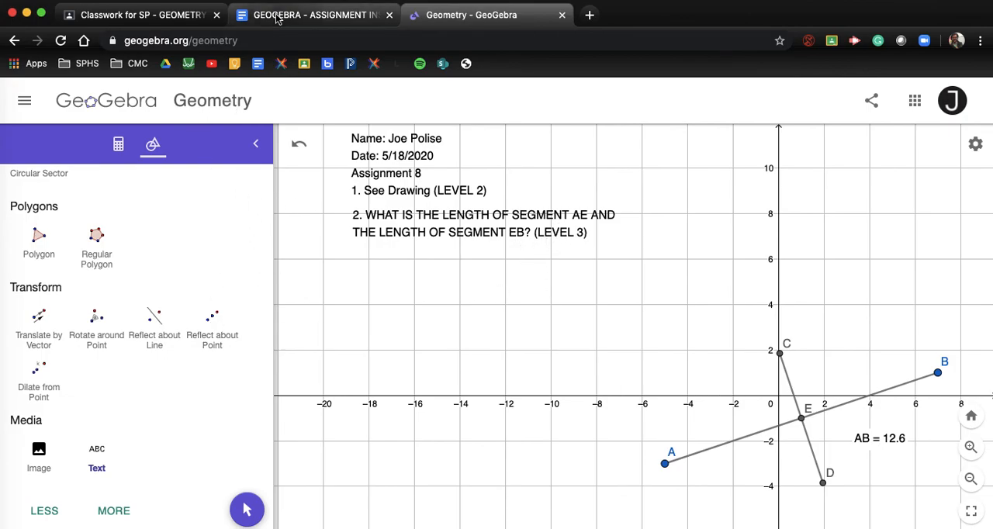
Copy question 3 of Assignment 8, about angles AEC, CEB, BED and AED, from the Google Docs instructions and return to GeoGebra
click(314, 15)
drag(206, 384, 592, 382)
key(super+c)
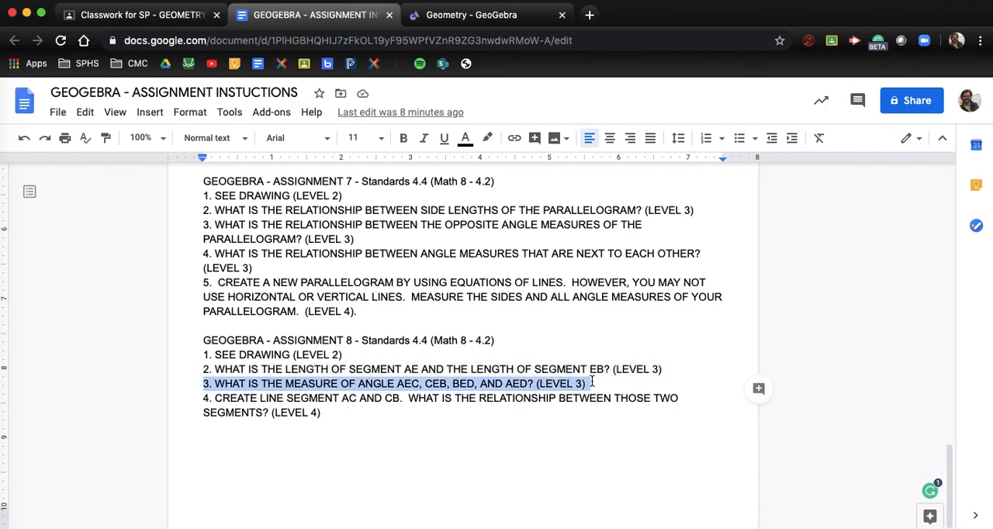
click(478, 19)
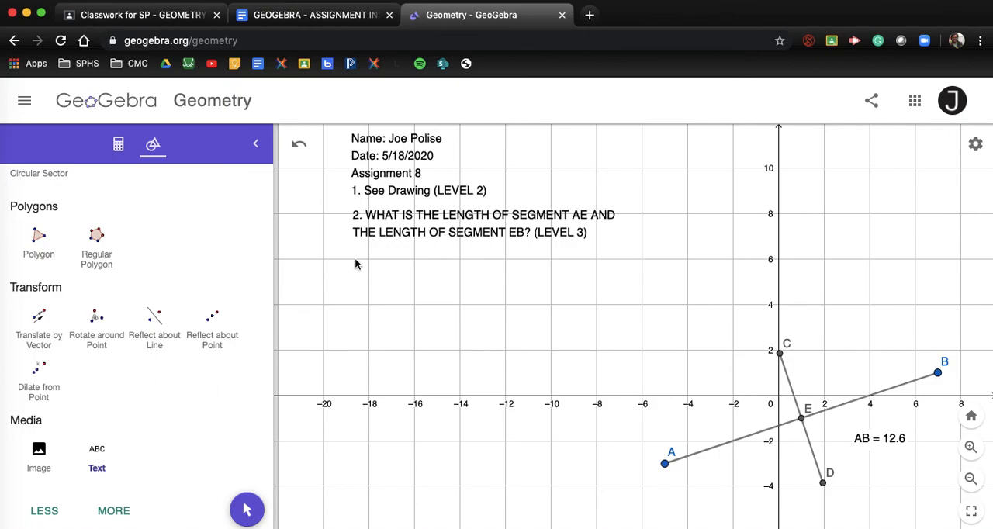
Insert the copied question 3 as text just below question 2, breaking the line before "AEC"
click(104, 460)
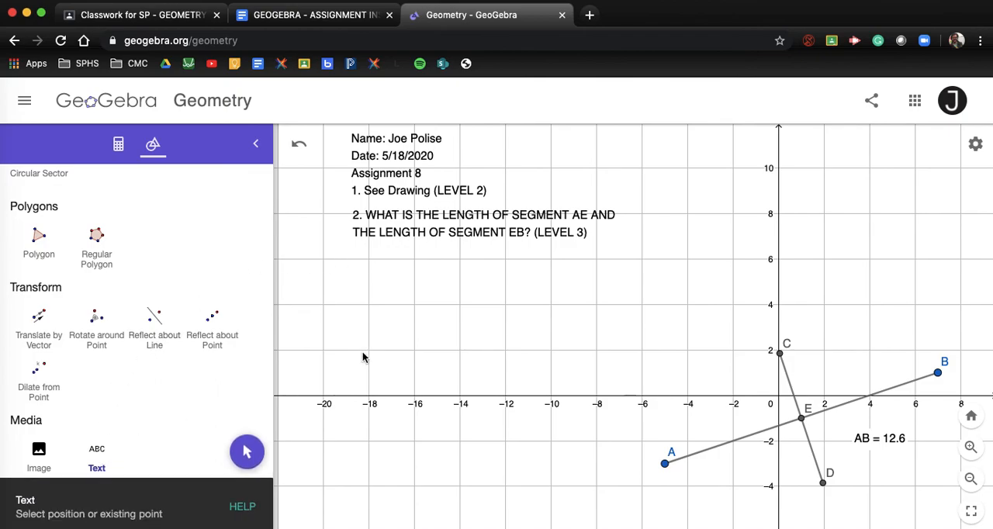
click(357, 265)
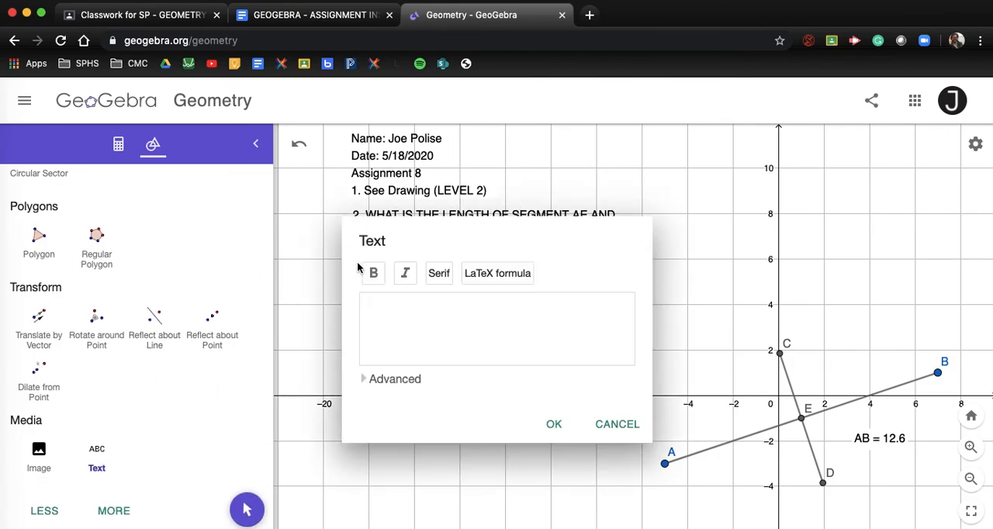
key(super+v)
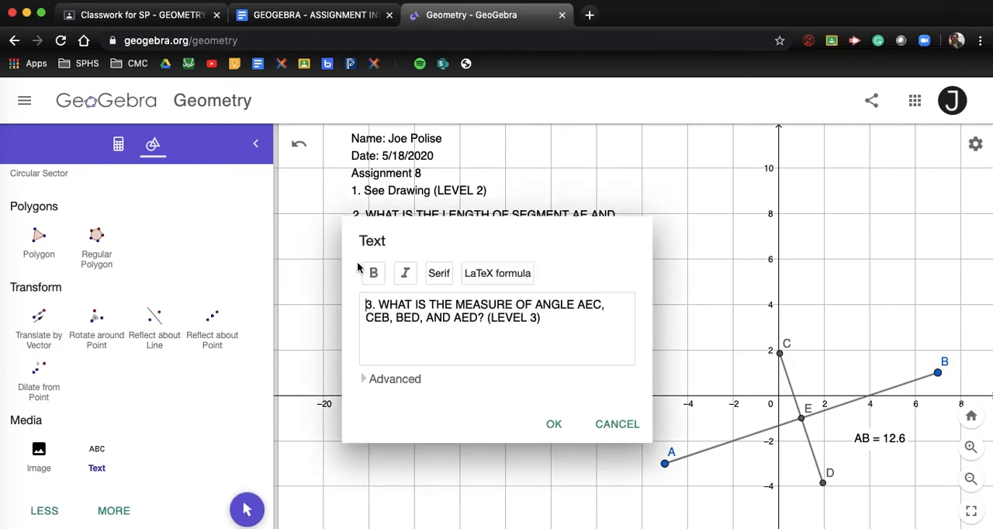
click(579, 305)
key(Return)
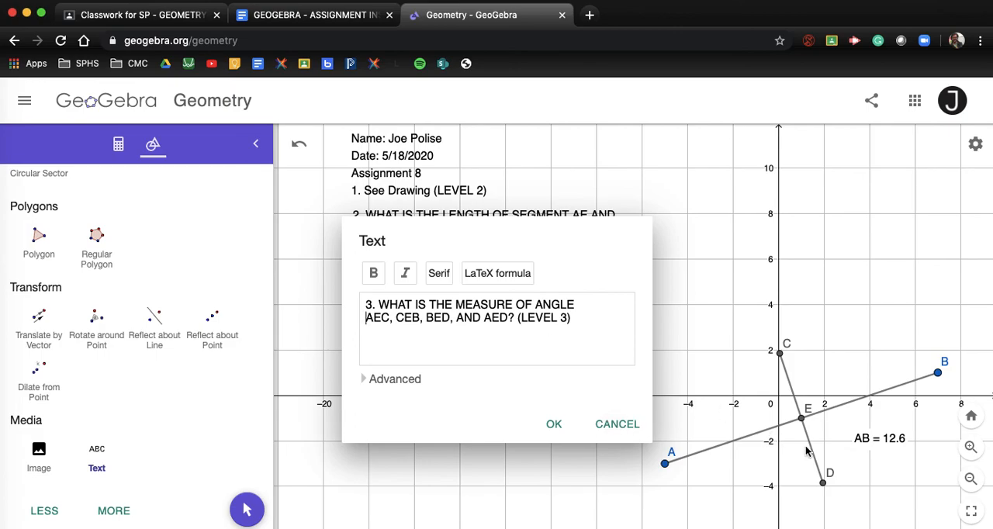
click(558, 428)
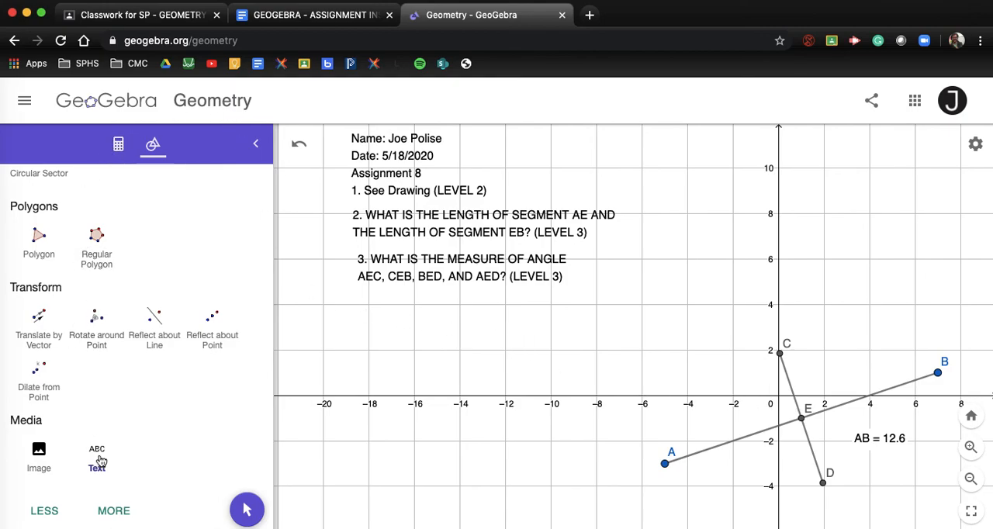
Copy question 4 of Assignment 8, about line segments AC and CB, from the Google Docs instructions
click(311, 15)
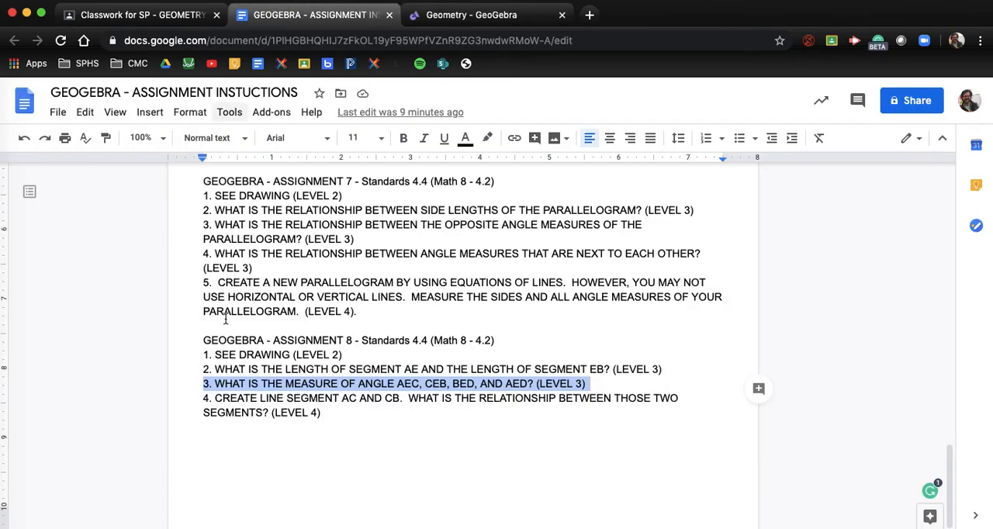
drag(204, 399, 346, 416)
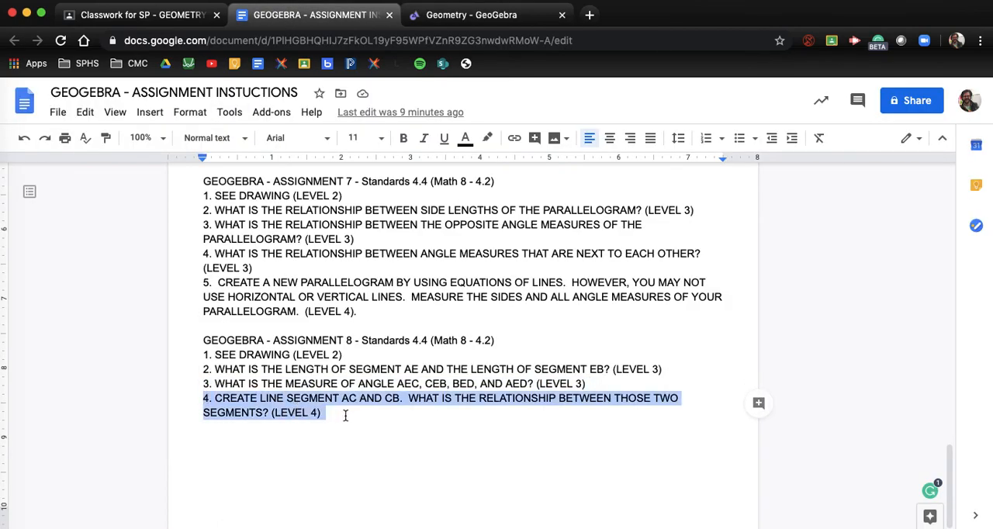